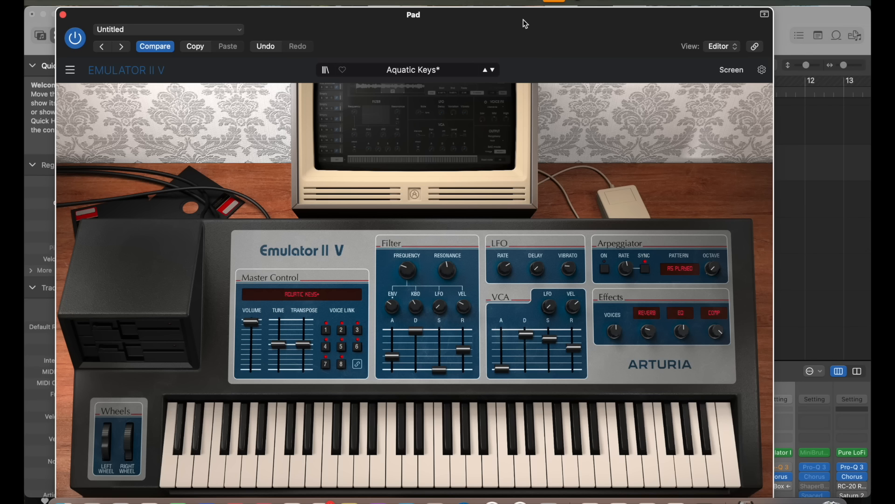
Step: Move the Pad instrument window aside and shrink the Piano Roll editor to reveal more of the track list
{"action": "left_click_drag", "start_coordinate": [526, 24], "coordinate": [576, 24]}
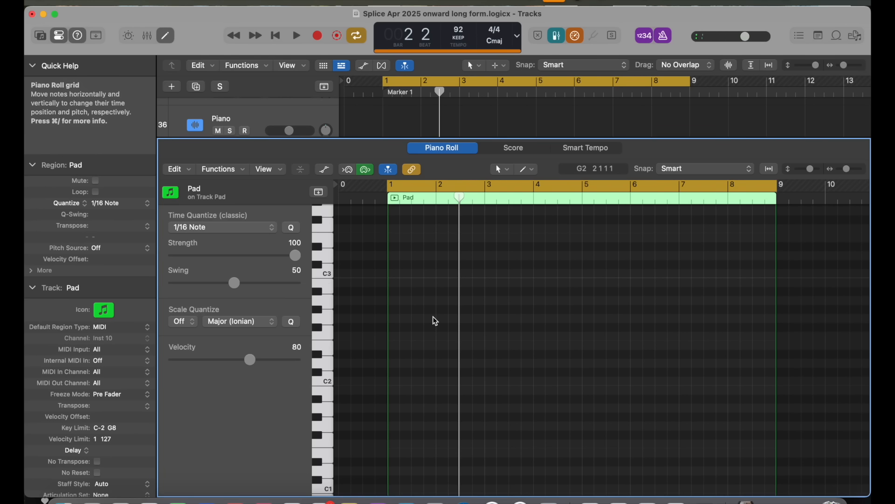
{"action": "left_click_drag", "start_coordinate": [423, 139], "coordinate": [423, 196]}
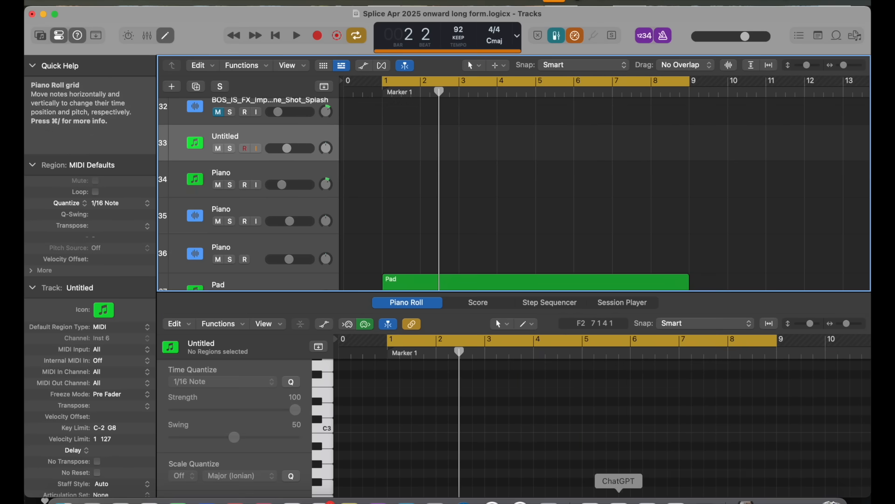
Step: Switch to Splice to view its drum loop samples and return to the Logic project
{"action": "left_click", "coordinate": [618, 500]}
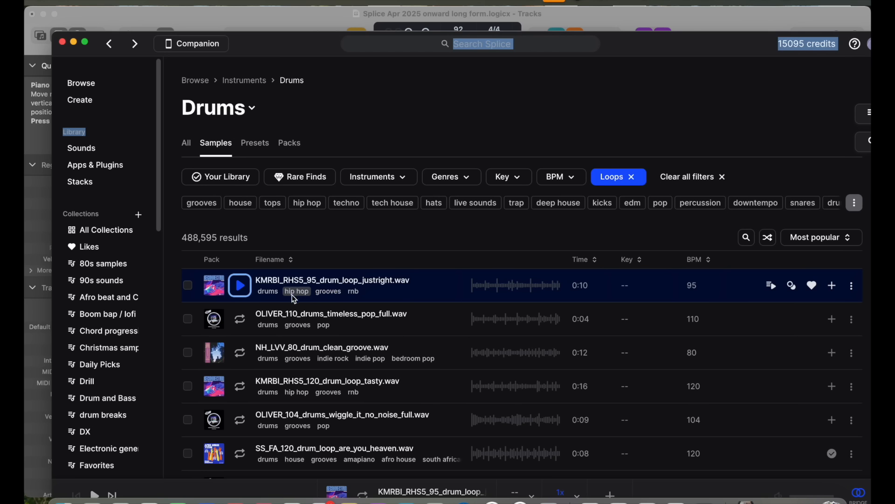
{"action": "left_click", "coordinate": [309, 23]}
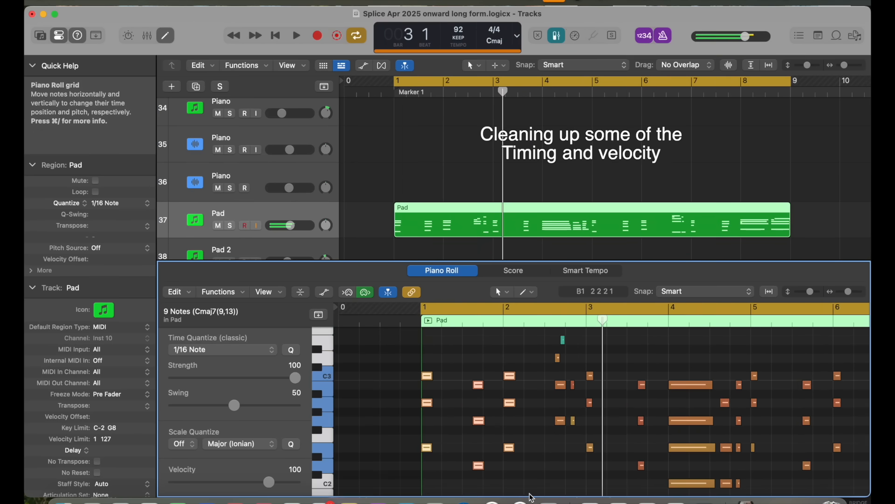
Step: Play back the Pad region and examine the timing and velocity of its notes in the Piano Roll
{"action": "key", "text": "space"}
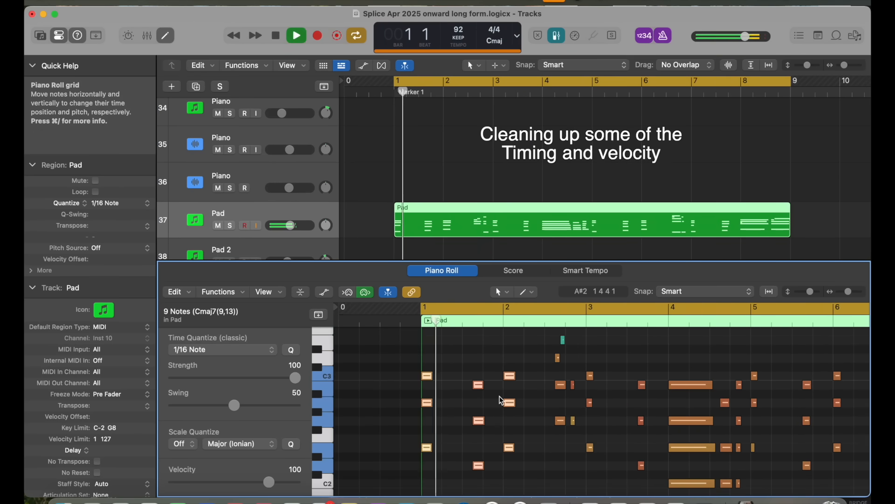
{"action": "scroll", "coordinate": [499, 395], "scroll_direction": "up", "scroll_amount": 2}
{"action": "scroll", "coordinate": [500, 396], "scroll_direction": "up", "scroll_amount": 2}
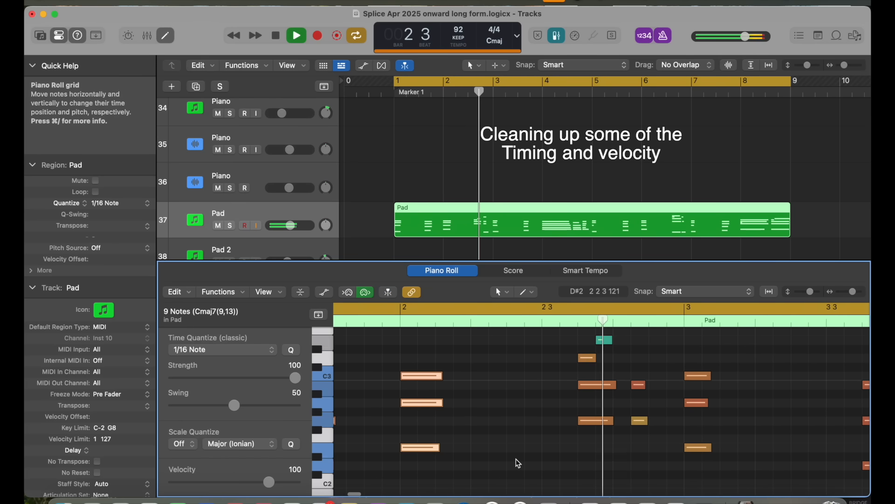
{"action": "scroll", "coordinate": [516, 458], "scroll_direction": "up", "scroll_amount": 5}
{"action": "scroll", "coordinate": [516, 458], "scroll_direction": "down", "scroll_amount": 2}
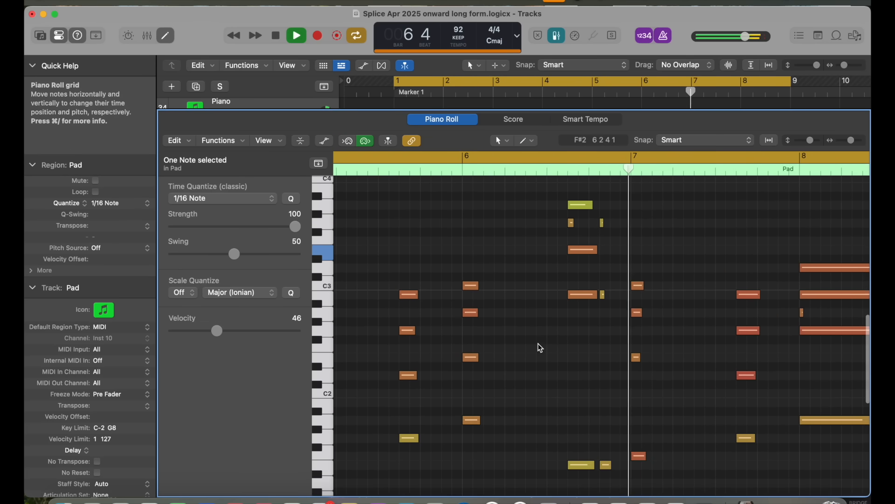
Step: Stop playback and lower the velocity of the six upper notes in the second half of bar 6
{"action": "scroll", "coordinate": [546, 261], "scroll_direction": "up", "scroll_amount": 3}
{"action": "key", "text": "space"}
{"action": "left_click_drag", "start_coordinate": [542, 240], "coordinate": [620, 356]}
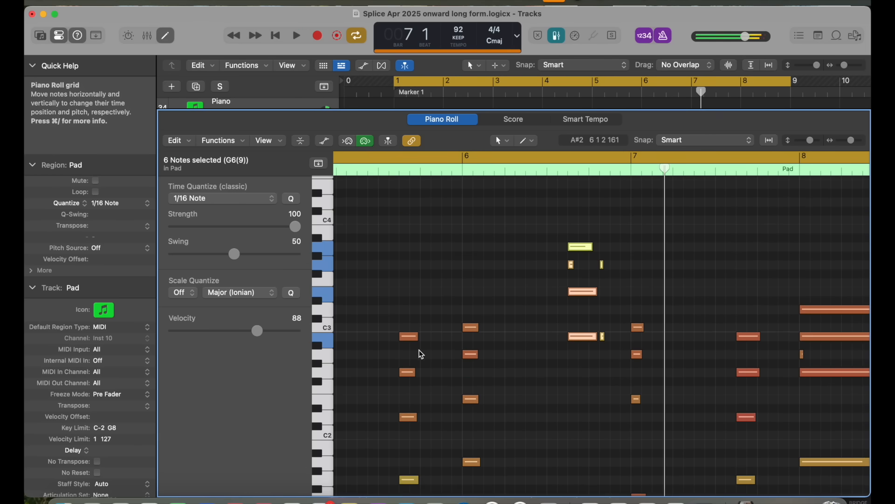
{"action": "left_click_drag", "start_coordinate": [258, 330], "coordinate": [248, 330]}
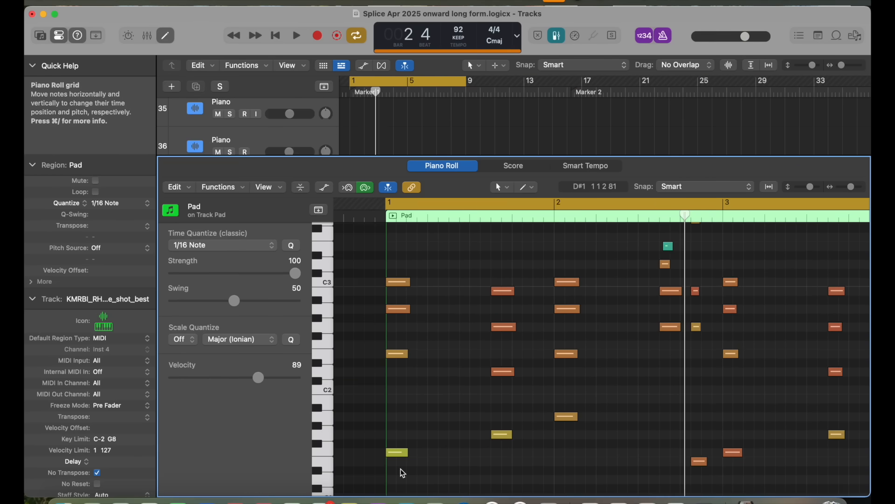
Step: Check the velocities of the Pad chords at bar 1, late bar 1 and bar 2 by selecting them in turn
{"action": "left_click_drag", "start_coordinate": [403, 473], "coordinate": [405, 273]}
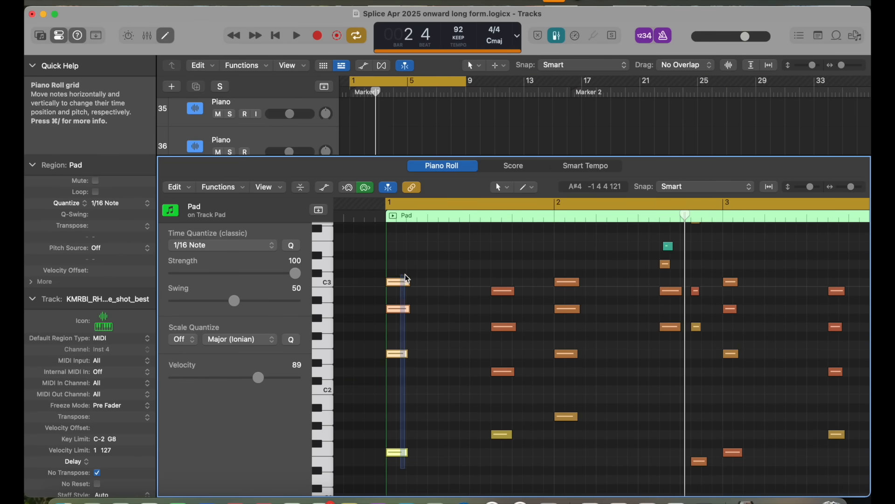
{"action": "scroll", "coordinate": [413, 338], "scroll_direction": "down", "scroll_amount": 2}
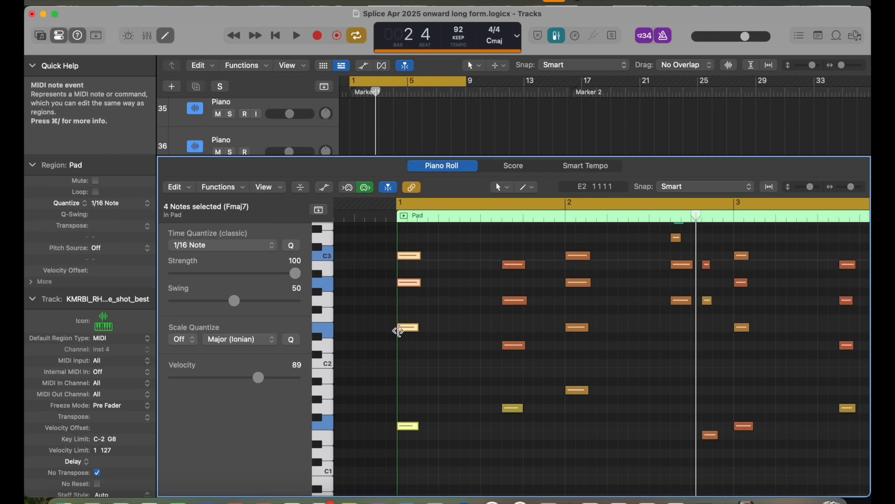
{"action": "left_click_drag", "start_coordinate": [547, 434], "coordinate": [499, 242]}
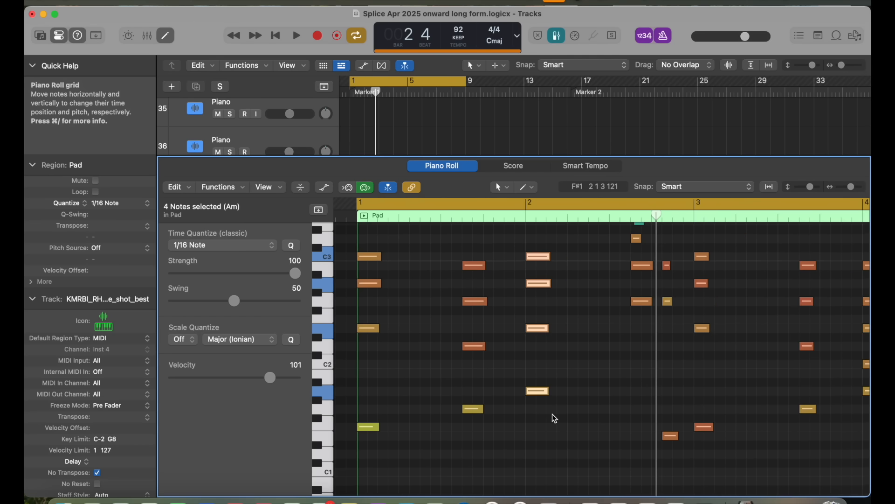
{"action": "scroll", "coordinate": [552, 413], "scroll_direction": "right", "scroll_amount": 2}
{"action": "scroll", "coordinate": [552, 414], "scroll_direction": "down", "scroll_amount": 1}
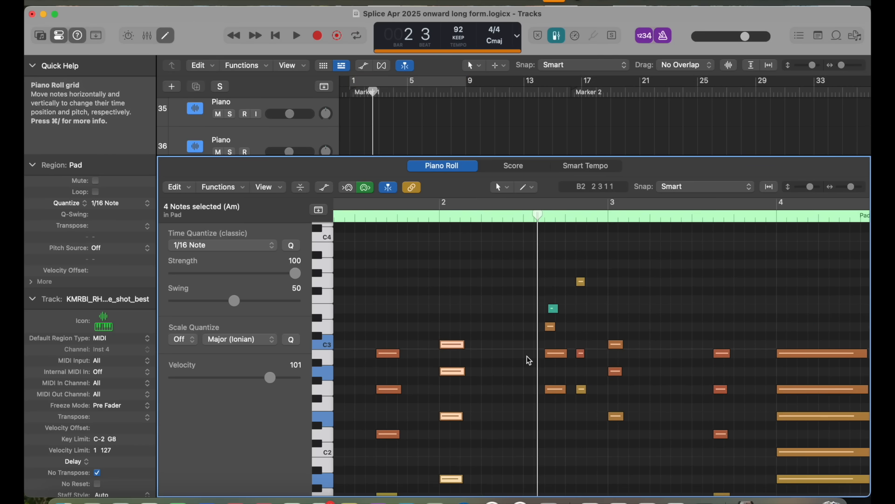
Step: Play the Pad passage in the second half of bar 2 and select its short note just above C3
{"action": "key", "text": "space"}
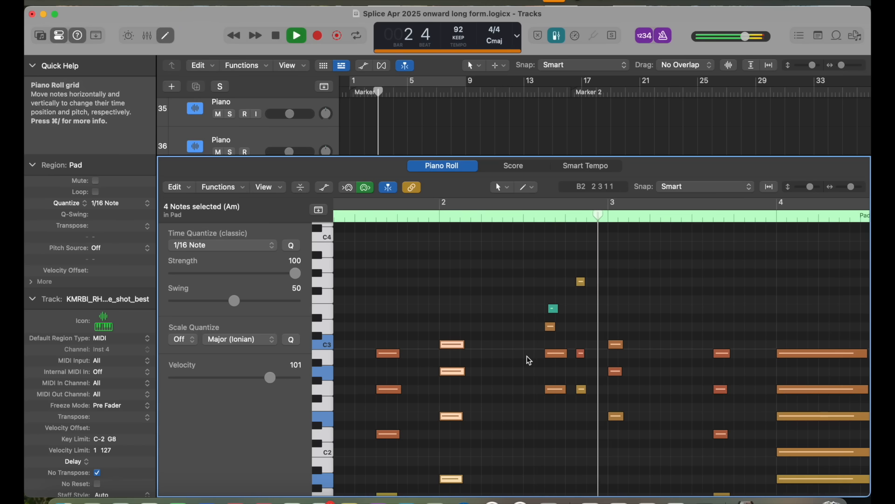
{"action": "key", "text": "space"}
{"action": "scroll", "coordinate": [545, 410], "scroll_direction": "down", "scroll_amount": 2}
{"action": "left_click", "coordinate": [563, 278]}
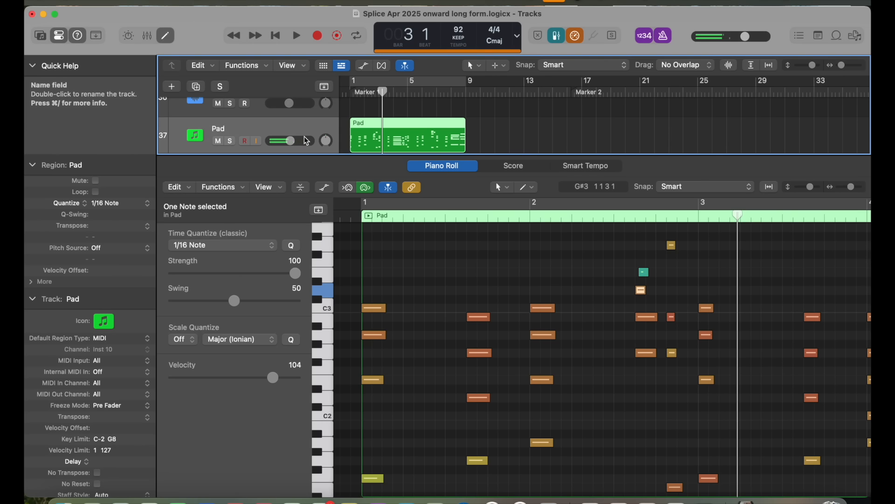
Step: Play on through bar 4 and check the lower notes of its held chord individually
{"action": "scroll", "coordinate": [511, 263], "scroll_direction": "right", "scroll_amount": 5}
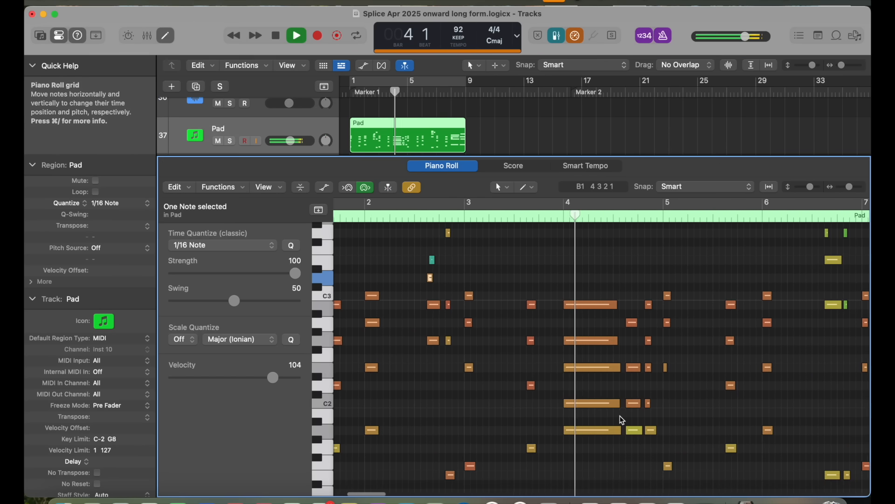
{"action": "key", "text": "space"}
{"action": "left_click", "coordinate": [589, 404]}
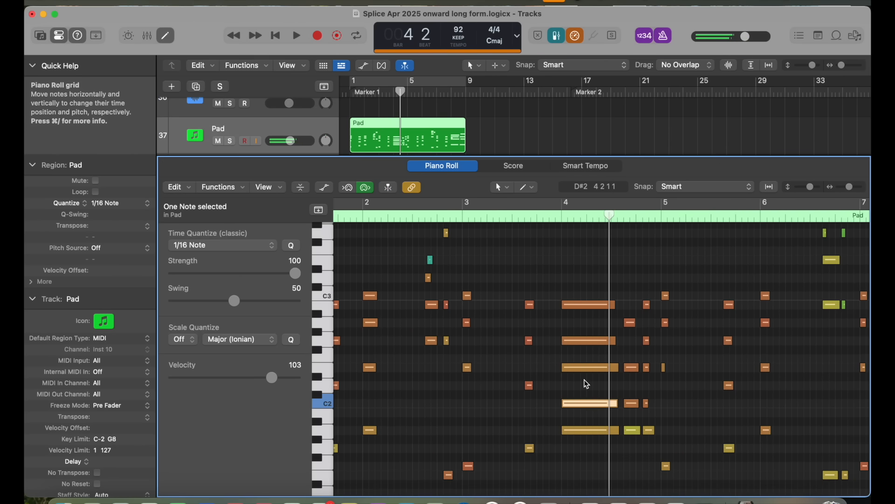
{"action": "left_click", "coordinate": [586, 368]}
{"action": "left_click", "coordinate": [583, 422]}
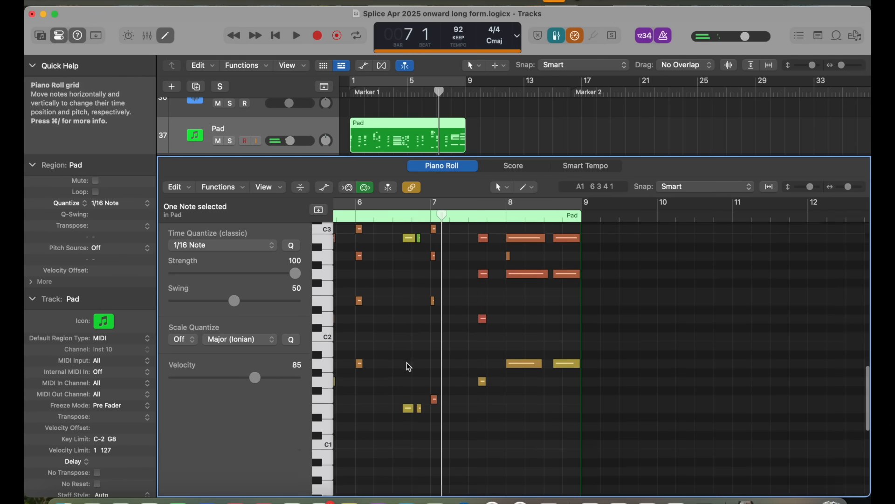
Step: Play the final bars of the Pad region and select the notes around bar 8 for review
{"action": "key", "text": "space"}
{"action": "scroll", "coordinate": [406, 362], "scroll_direction": "up", "scroll_amount": 5}
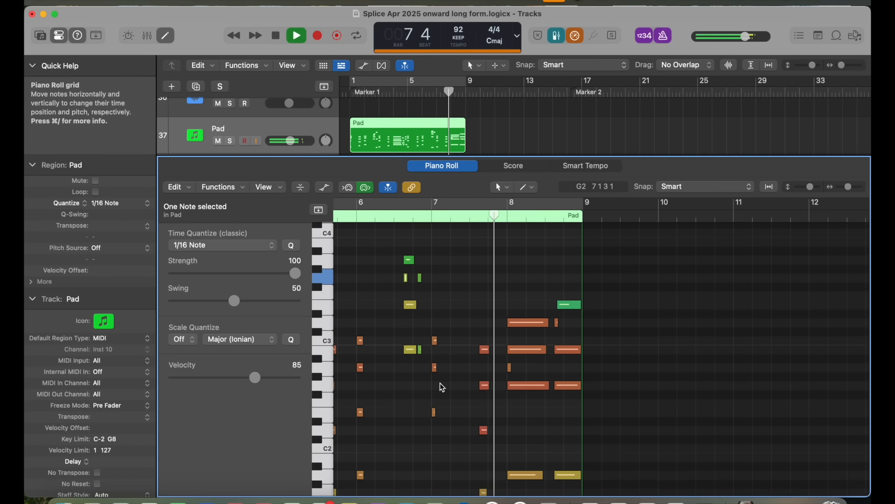
{"action": "scroll", "coordinate": [441, 384], "scroll_direction": "down", "scroll_amount": 3}
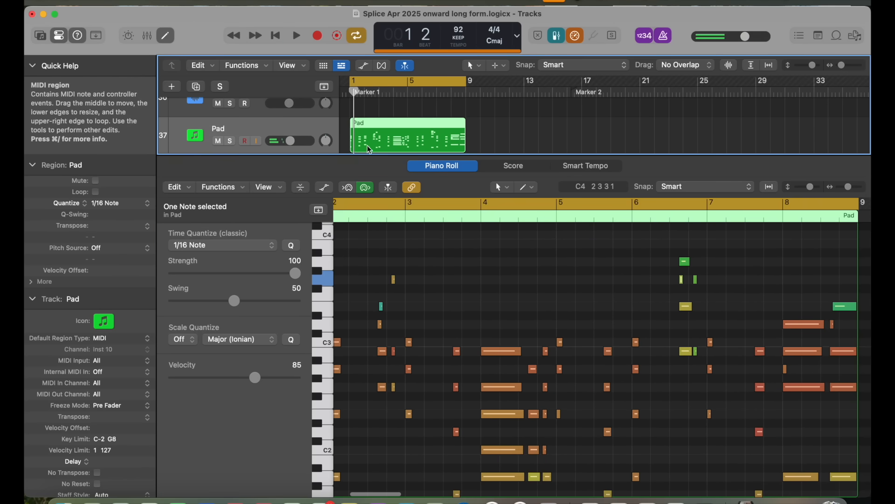
{"action": "scroll", "coordinate": [390, 207], "scroll_direction": "right", "scroll_amount": 3}
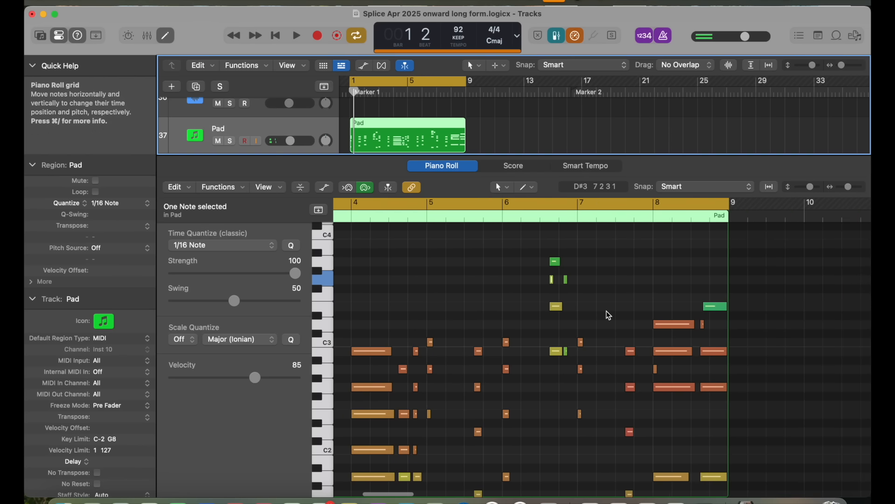
{"action": "scroll", "coordinate": [609, 315], "scroll_direction": "down", "scroll_amount": 3}
{"action": "left_click_drag", "start_coordinate": [668, 258], "coordinate": [694, 459]}
{"action": "scroll", "coordinate": [669, 322], "scroll_direction": "up", "scroll_amount": 3}
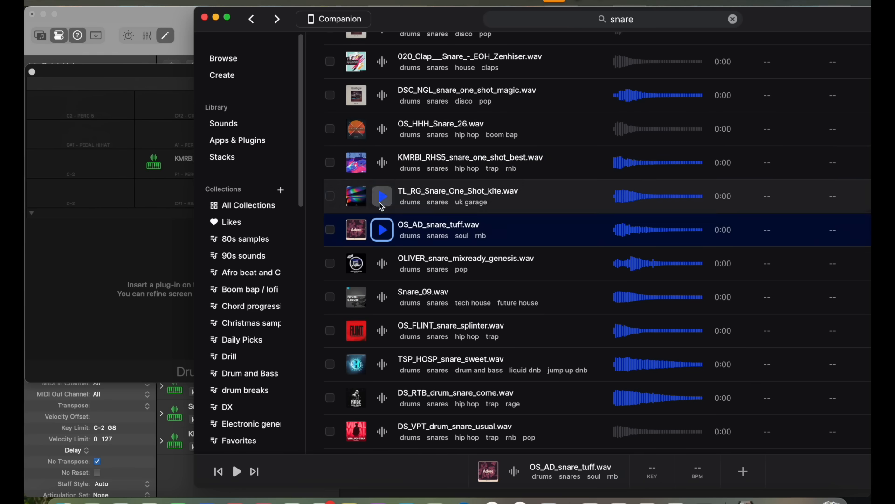
Step: Audition snare one-shots in Splice, including OLIVER_snare_mixready_genesis, OS_AD_snare_tuff and OS_FLINT_snare_splinter
{"action": "left_click", "coordinate": [381, 202]}
{"action": "scroll", "coordinate": [381, 207], "scroll_direction": "down", "scroll_amount": 2}
{"action": "left_click", "coordinate": [379, 199]}
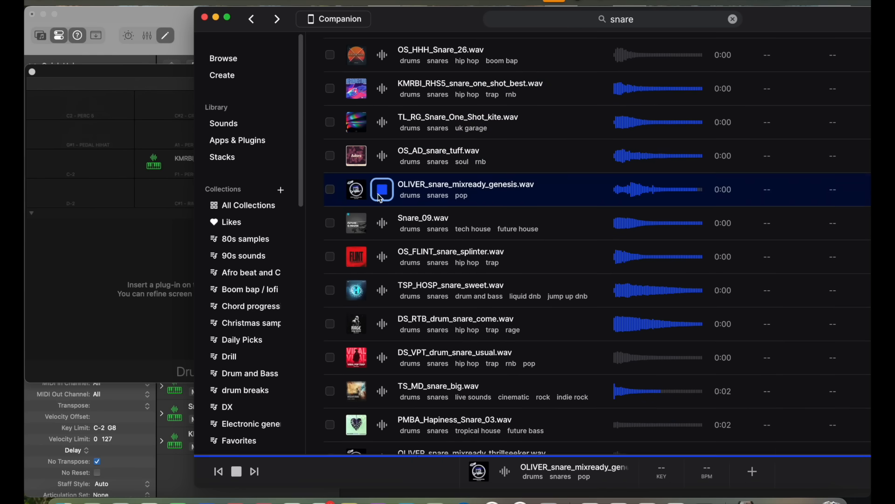
{"action": "left_click", "coordinate": [377, 159]}
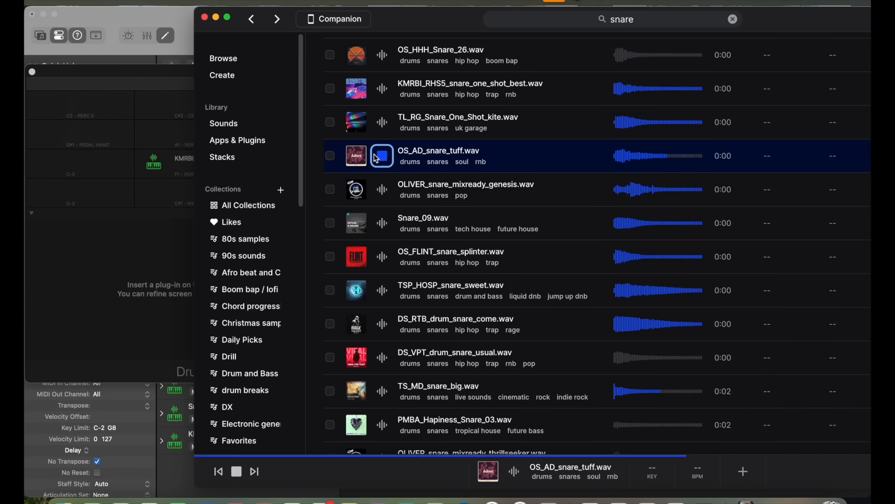
{"action": "left_click", "coordinate": [379, 252]}
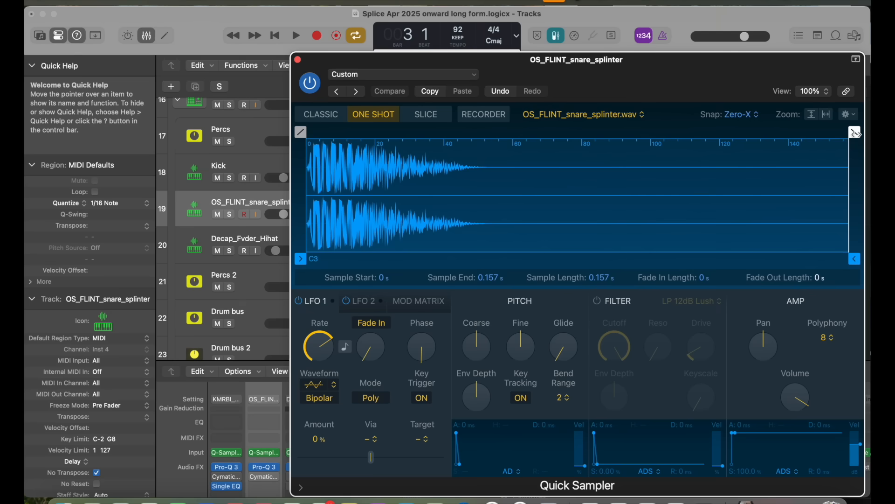
Step: Give the OS_FLINT_snare_splinter sample a fade-out of about 0.077 s and lower its output volume in Quick Sampler
{"action": "left_click_drag", "start_coordinate": [847, 153], "coordinate": [582, 153]}
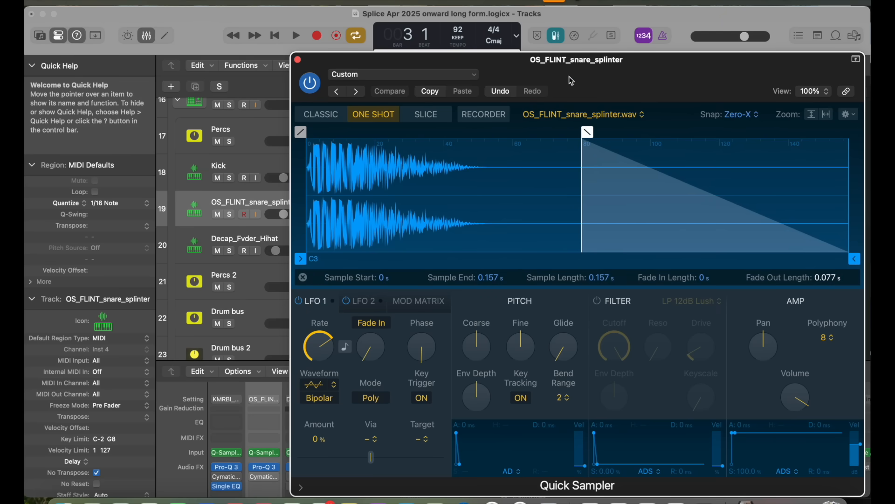
{"action": "left_click", "coordinate": [574, 37]}
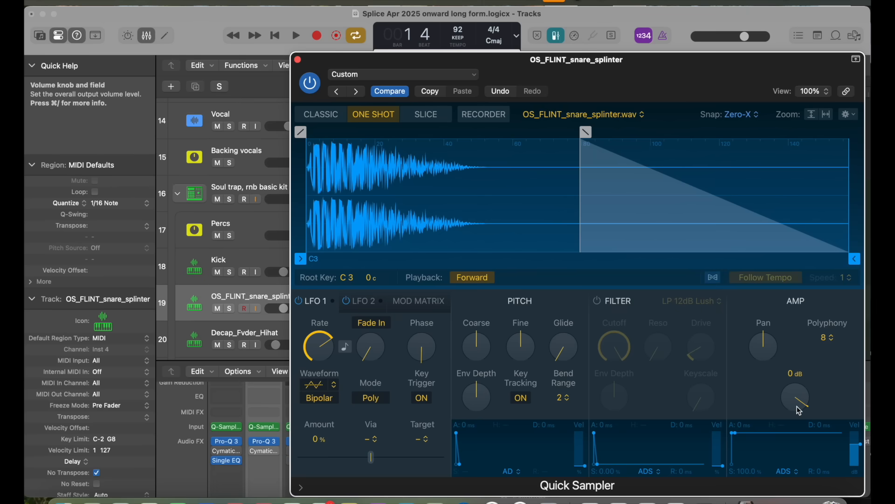
{"action": "left_click_drag", "start_coordinate": [797, 404], "coordinate": [795, 420]}
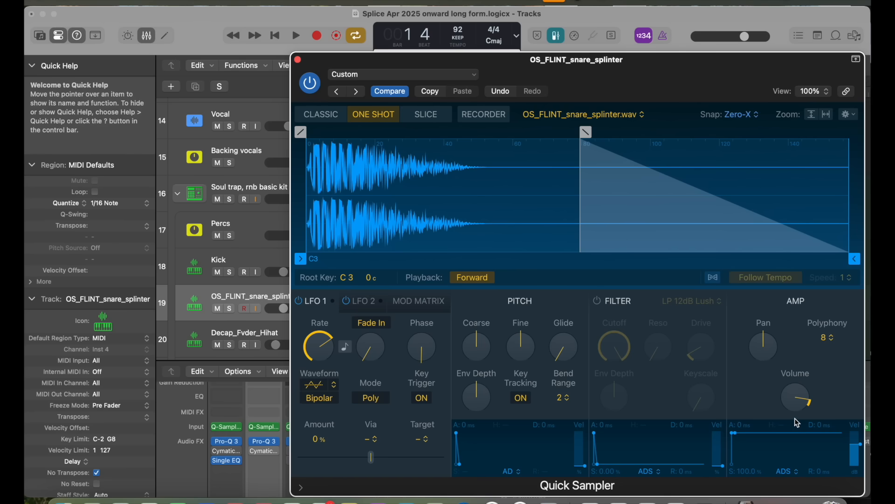
{"action": "mouse_move", "coordinate": [799, 405]}
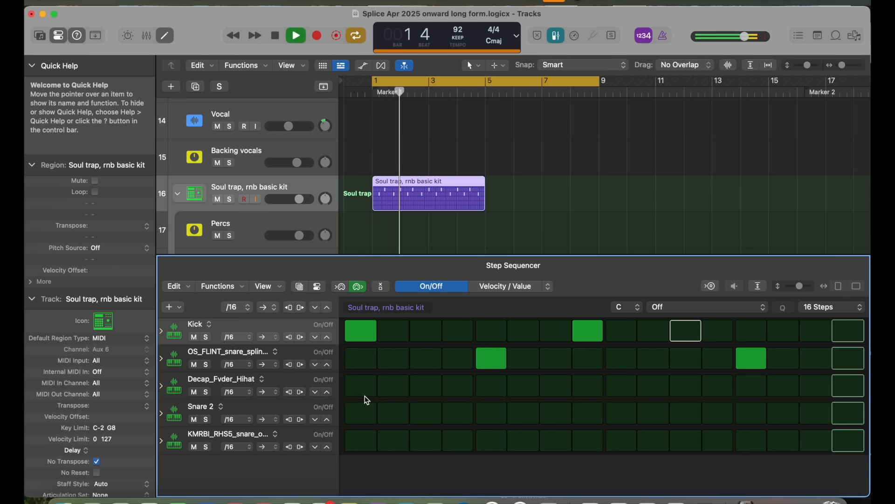
Step: Add Decap_Fvder_Hihat hits on steps 1 and 7 of the drum pattern and play it back
{"action": "key", "text": "space"}
{"action": "left_click", "coordinate": [362, 393]}
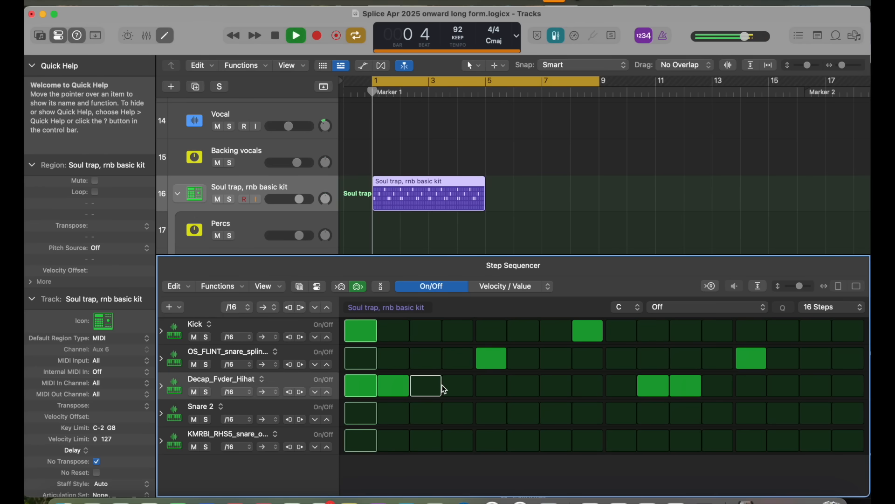
{"action": "key", "text": "space"}
{"action": "left_click", "coordinate": [554, 392]}
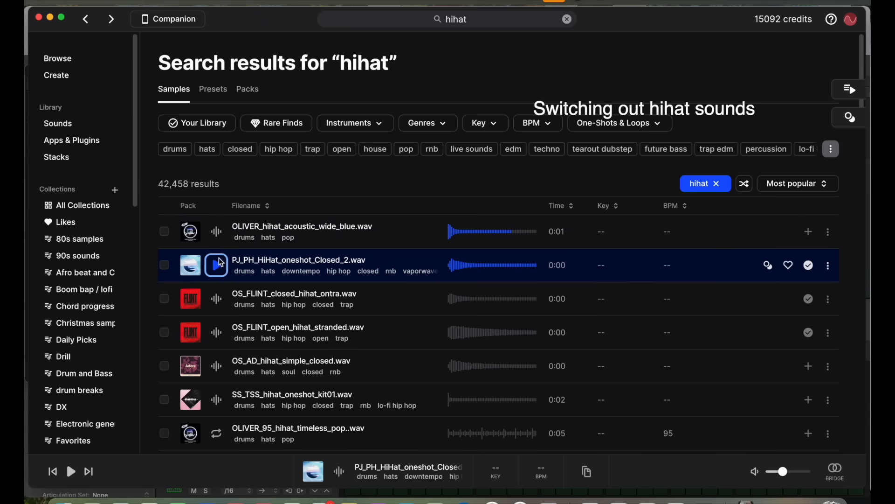
Step: Audition the OS_FLINT hi-hat one-shots in Splice and lower the velocity of the last active closed hi-hat step in view
{"action": "left_click", "coordinate": [222, 318]}
{"action": "left_click", "coordinate": [221, 311]}
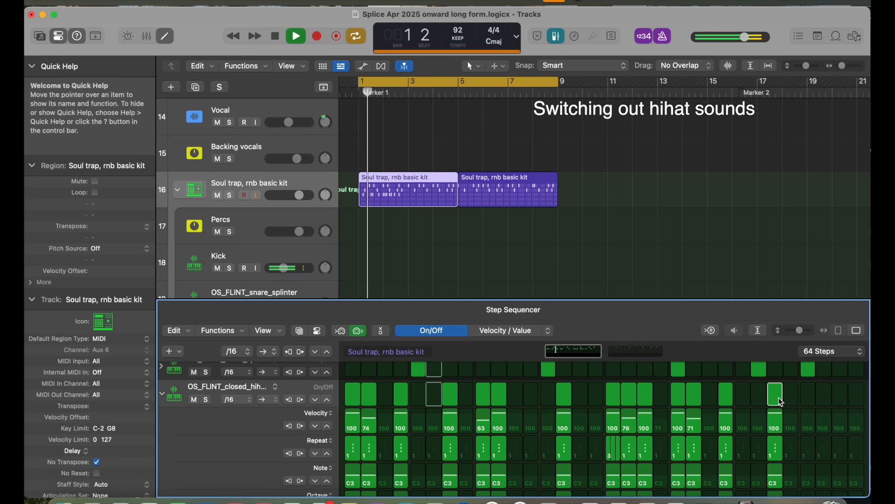
{"action": "left_click_drag", "start_coordinate": [773, 416], "coordinate": [774, 426]}
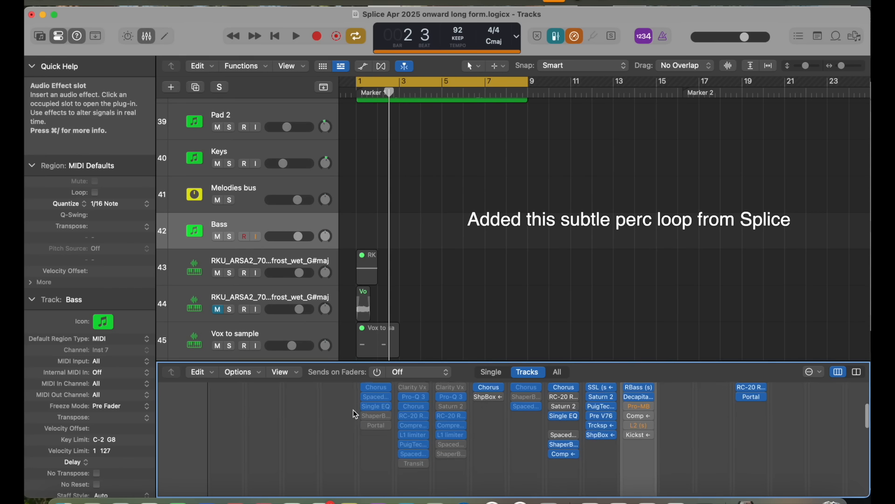
Step: Find the Bass channel strip in the mixer and open its JUP-8000 V instrument
{"action": "scroll", "coordinate": [355, 411], "scroll_direction": "down", "scroll_amount": 2}
{"action": "scroll", "coordinate": [355, 414], "scroll_direction": "up", "scroll_amount": 3}
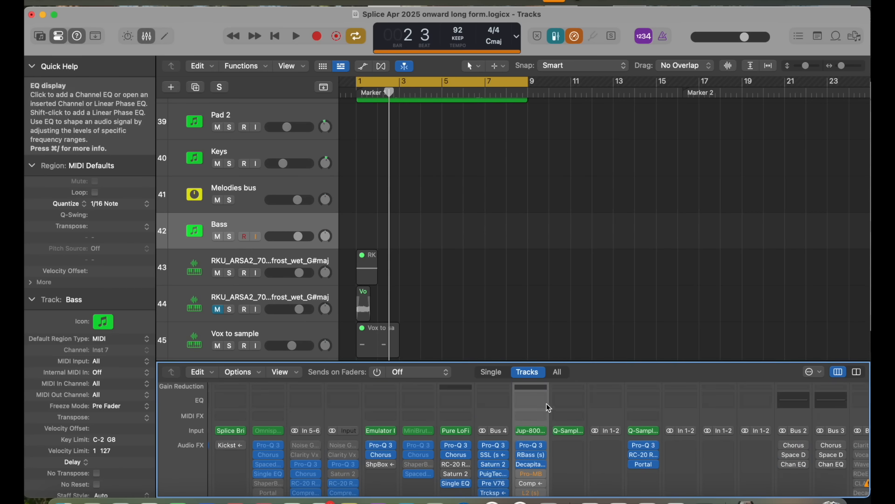
{"action": "left_click", "coordinate": [531, 430]}
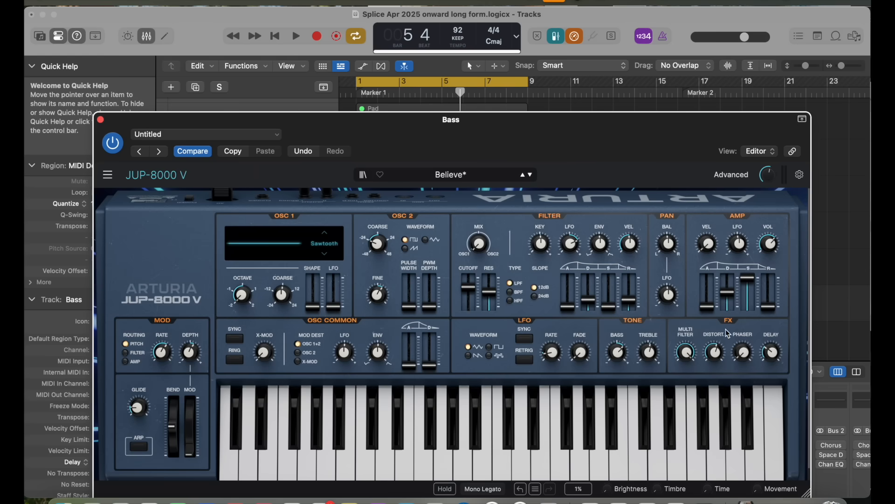
Step: Extend the Bass track's MIDI region to bar 5 and record a bass line from bar 1
{"action": "mouse_move", "coordinate": [714, 358]}
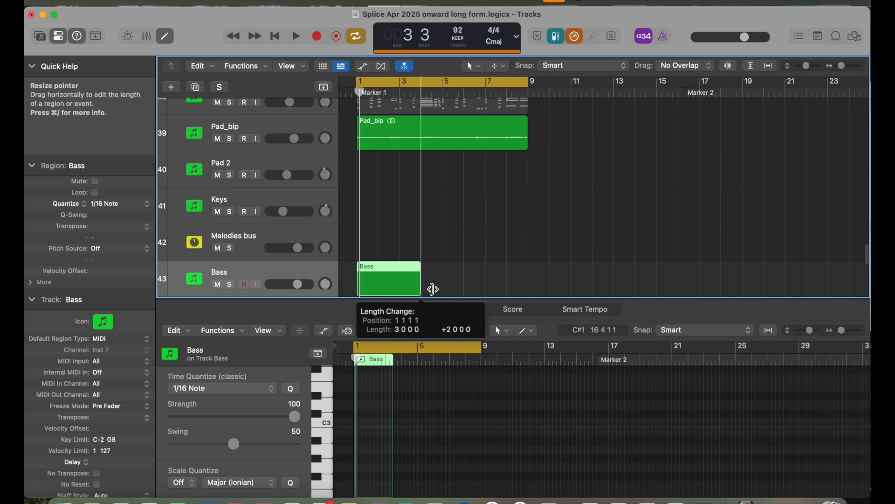
{"action": "left_click_drag", "start_coordinate": [432, 290], "coordinate": [443, 268]}
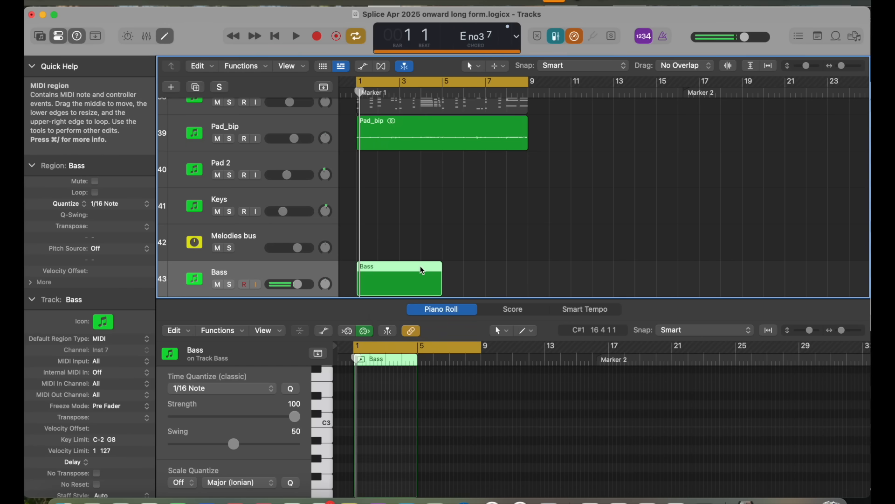
{"action": "scroll", "coordinate": [422, 270], "scroll_direction": "up", "scroll_amount": 6}
{"action": "scroll", "coordinate": [381, 426], "scroll_direction": "down", "scroll_amount": 4}
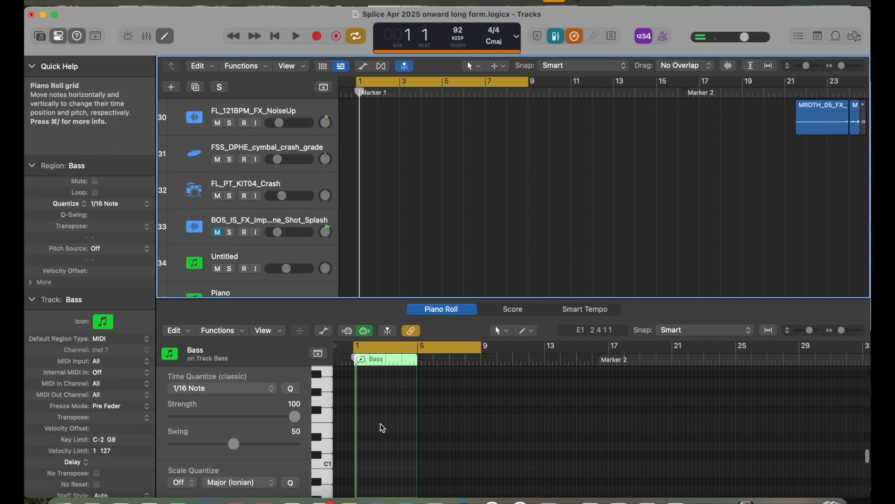
{"action": "left_click", "coordinate": [316, 35]}
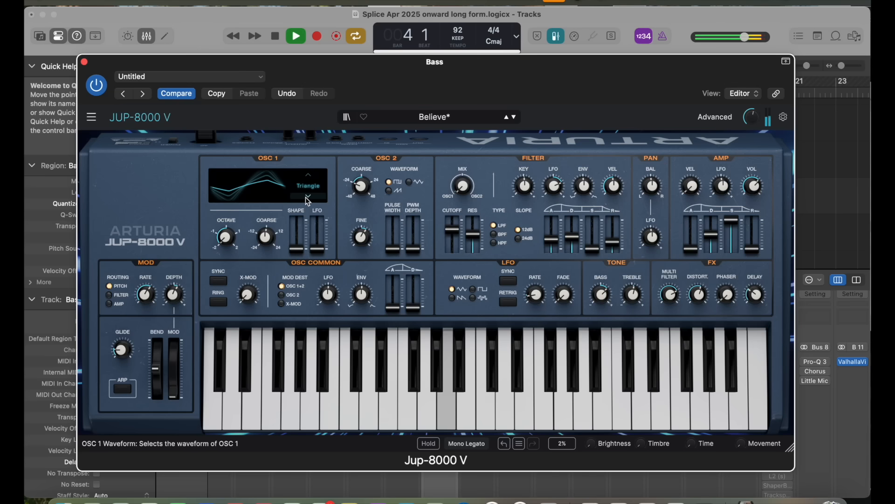
Step: Set the bass synth's OSC 1 to Supersaw and its OSC 2 to -12 semitones with the sawtooth waveform
{"action": "left_click", "coordinate": [306, 197]}
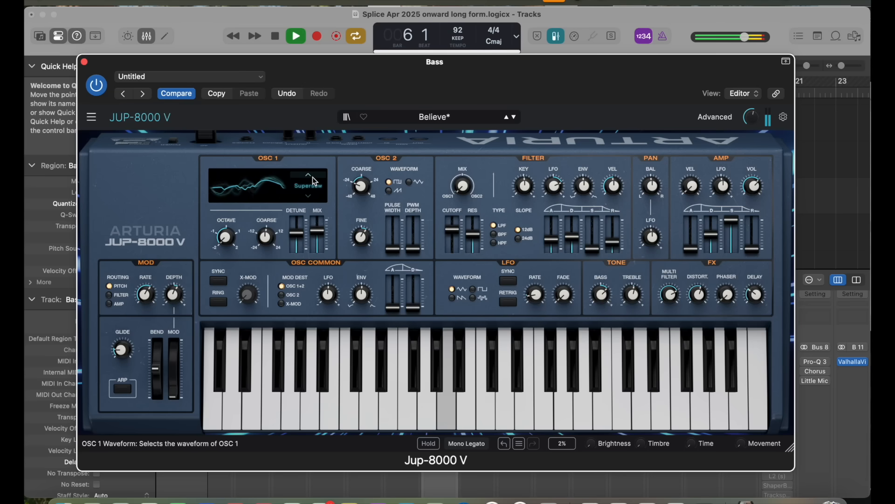
{"action": "left_click_drag", "start_coordinate": [362, 188], "coordinate": [362, 183]}
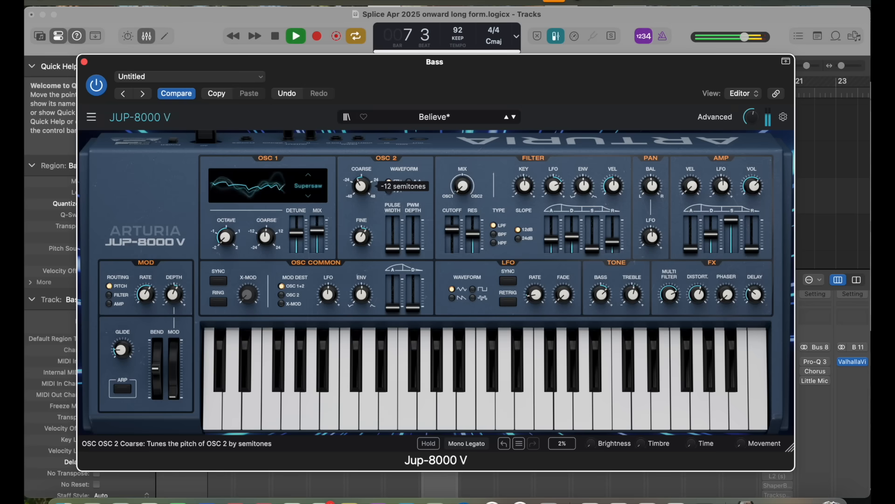
{"action": "left_click", "coordinate": [388, 190]}
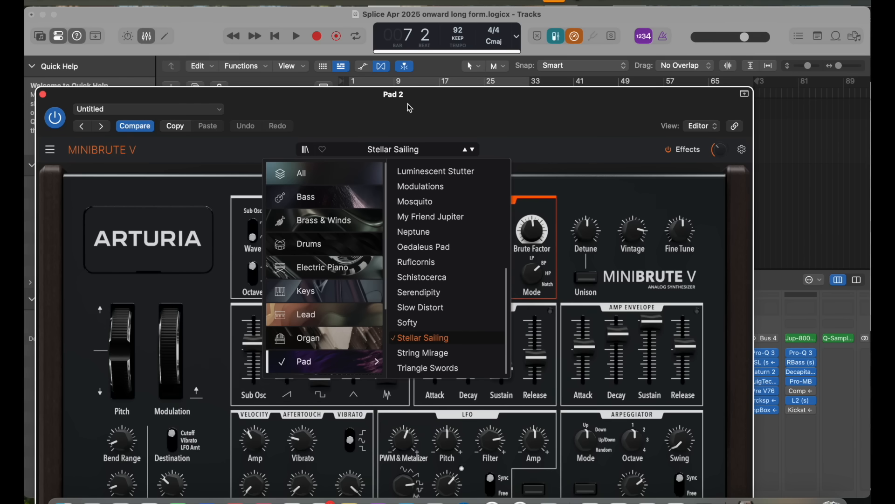
Step: Dismiss the MiniBrute preset list and review the Pad 2 region's notes from bar 9 onward in the Piano Roll
{"action": "left_click", "coordinate": [159, 167]}
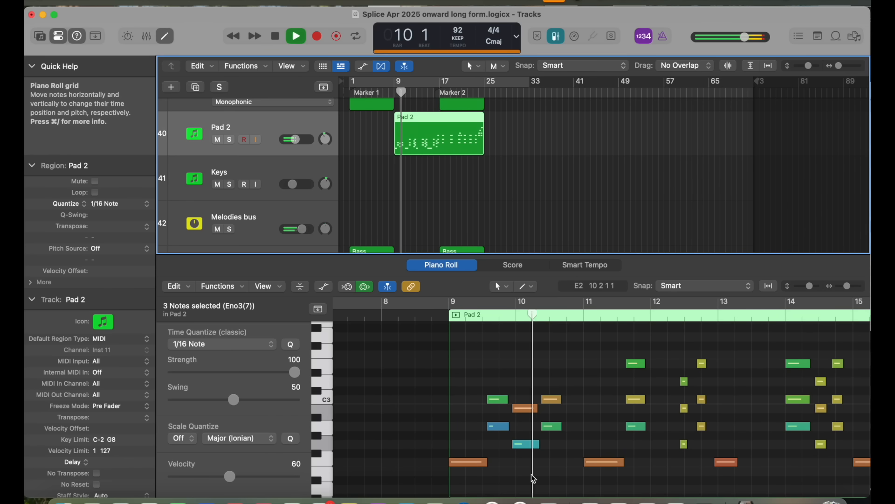
{"action": "scroll", "coordinate": [518, 433], "scroll_direction": "right", "scroll_amount": 3}
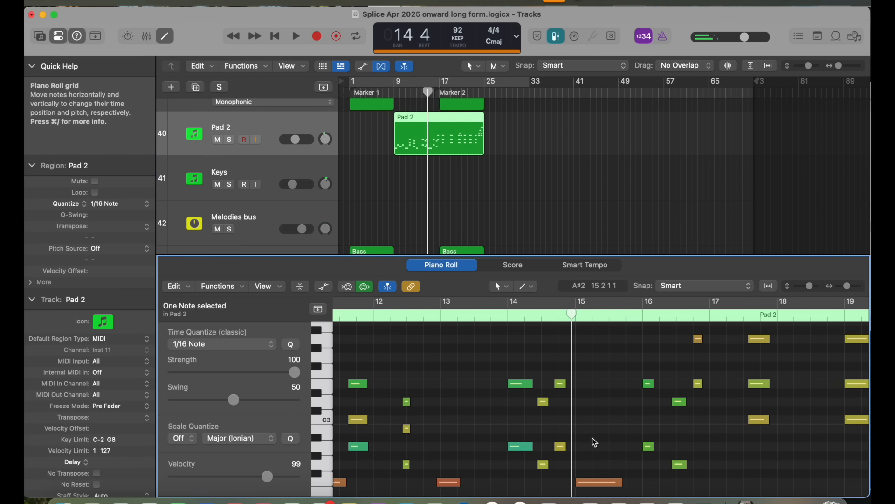
{"action": "scroll", "coordinate": [584, 433], "scroll_direction": "down", "scroll_amount": 2}
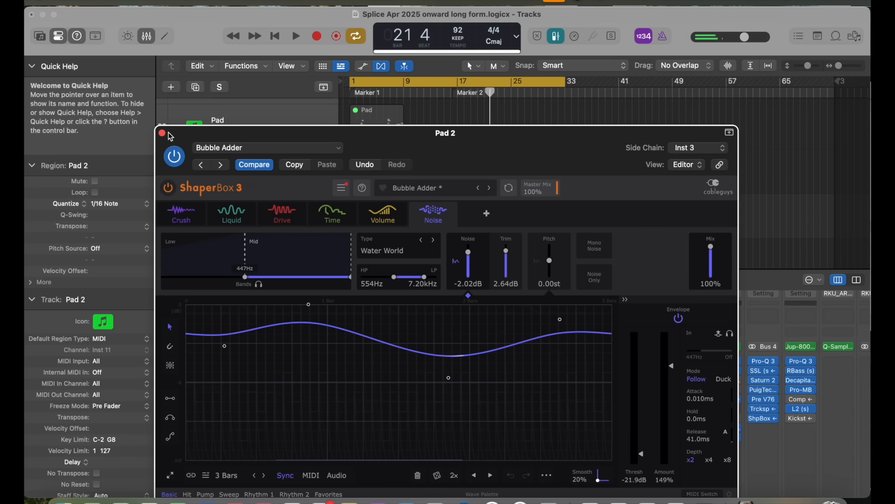
{"action": "key", "text": "super+w"}
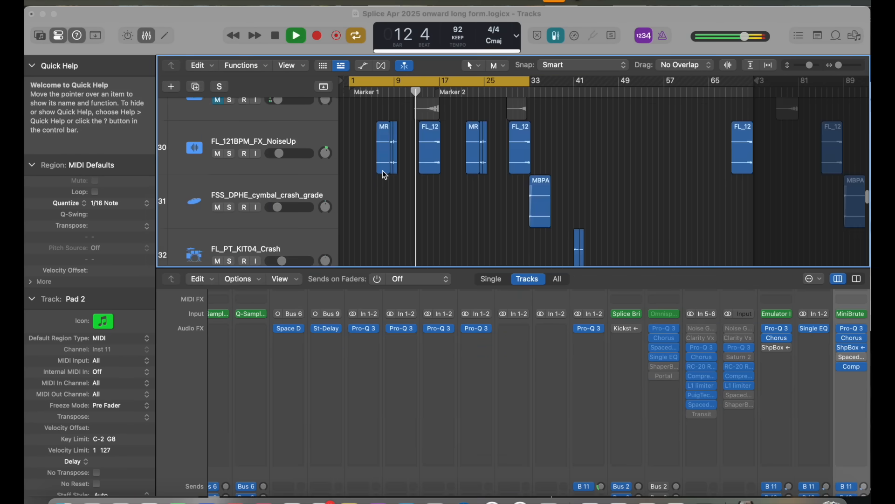
Step: Examine the Pad_bip track's frequency automation alongside the Pad 2 region during playback, and hide the automation again
{"action": "scroll", "coordinate": [382, 170], "scroll_direction": "down", "scroll_amount": 10}
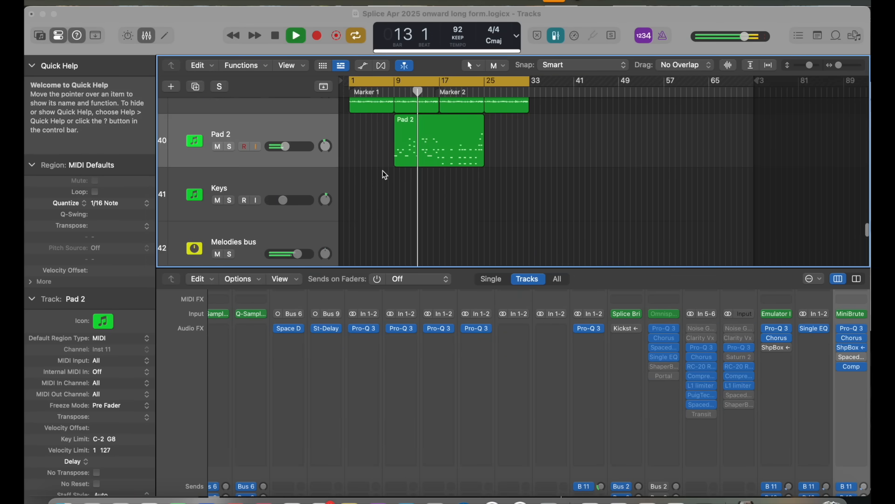
{"action": "scroll", "coordinate": [383, 170], "scroll_direction": "up", "scroll_amount": 6}
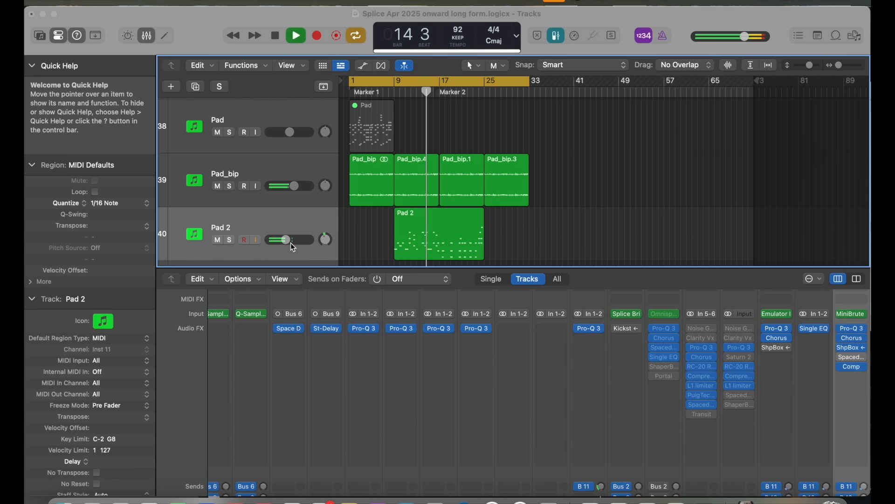
{"action": "left_click", "coordinate": [289, 167]}
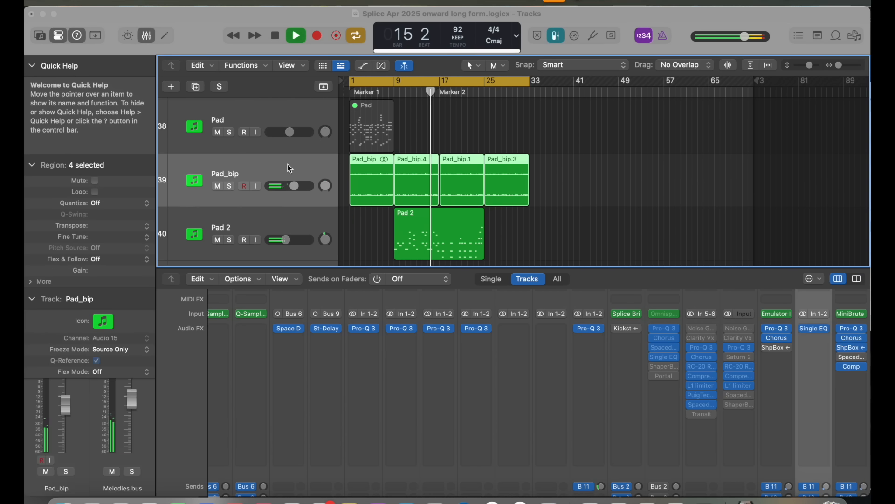
{"action": "key", "text": "a"}
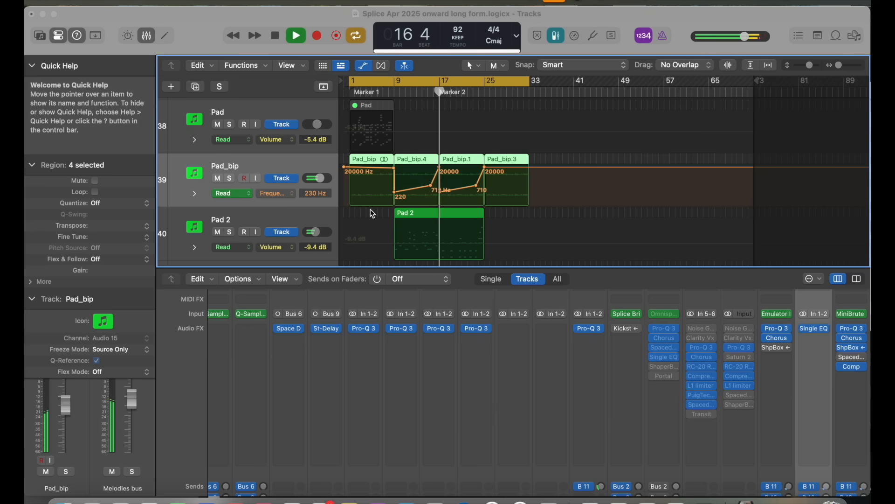
{"action": "scroll", "coordinate": [477, 235], "scroll_direction": "down", "scroll_amount": 2}
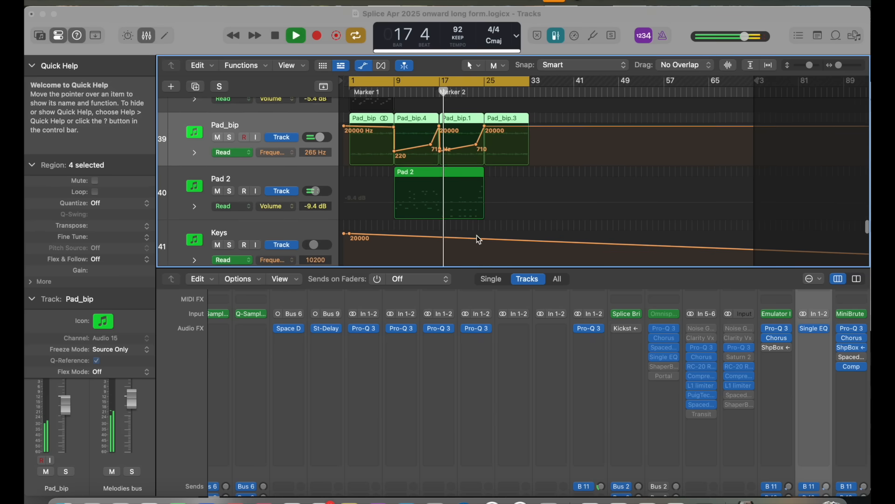
{"action": "key", "text": "a"}
{"action": "scroll", "coordinate": [477, 235], "scroll_direction": "down", "scroll_amount": 2}
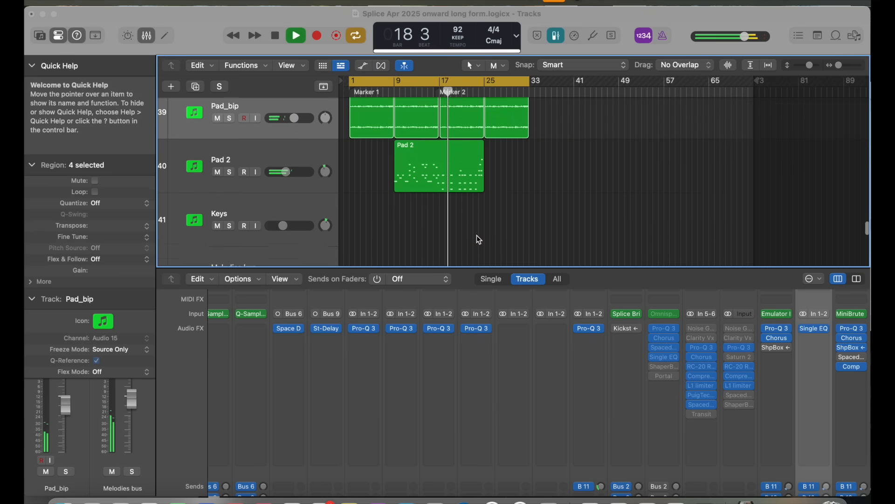
{"action": "scroll", "coordinate": [477, 235], "scroll_direction": "up", "scroll_amount": 4}
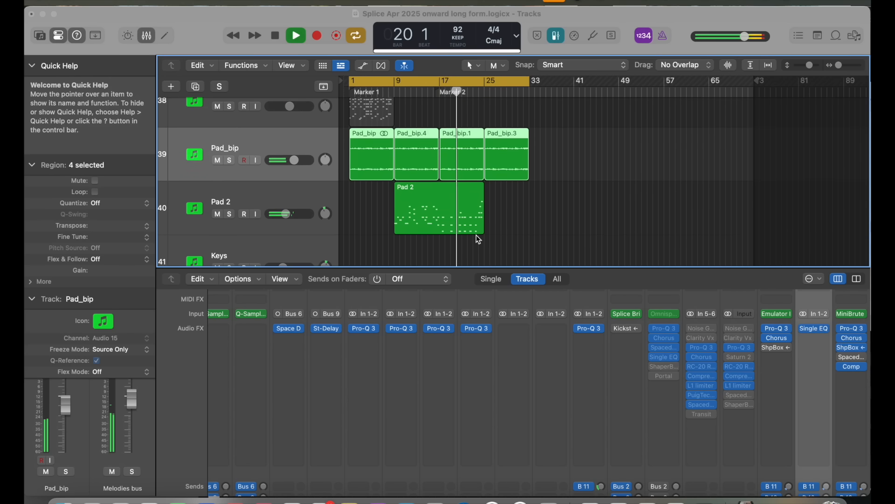
Step: Examine the Pad 2 region's notes and the notes of the Bass region at bar 17 in the Piano Roll
{"action": "double_click", "coordinate": [471, 217]}
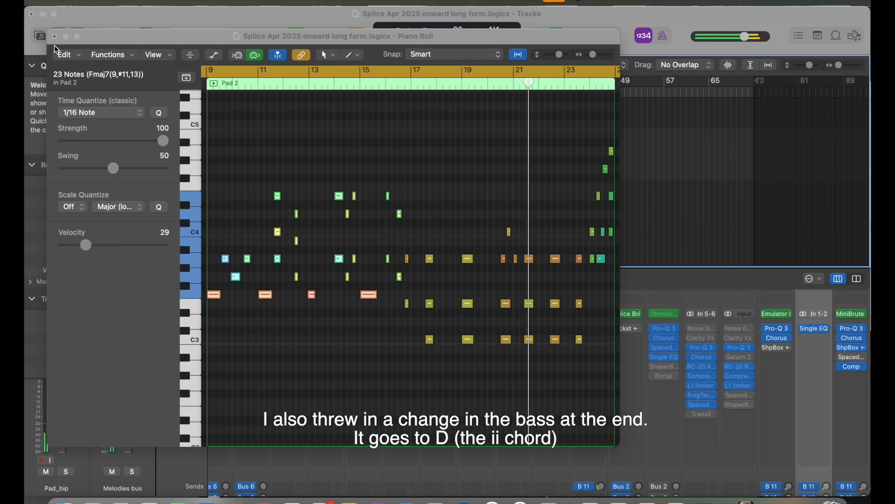
{"action": "key", "text": "super+w"}
{"action": "scroll", "coordinate": [403, 193], "scroll_direction": "down", "scroll_amount": 2}
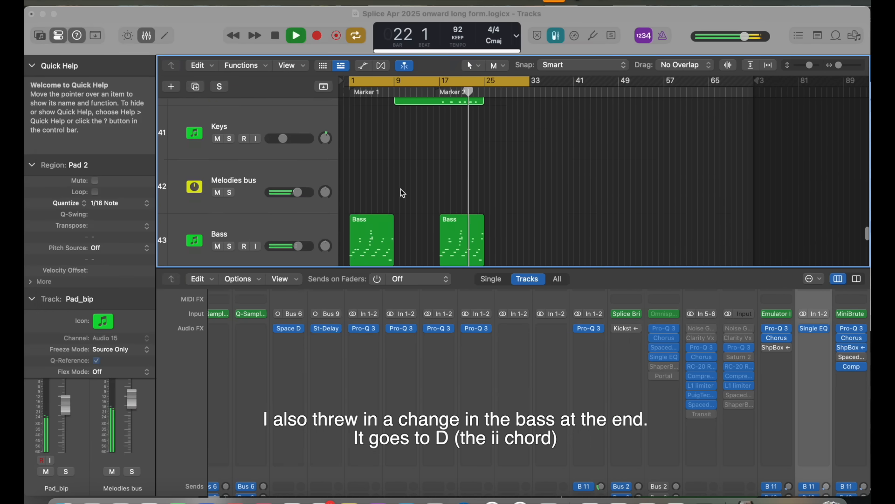
{"action": "double_click", "coordinate": [458, 223]}
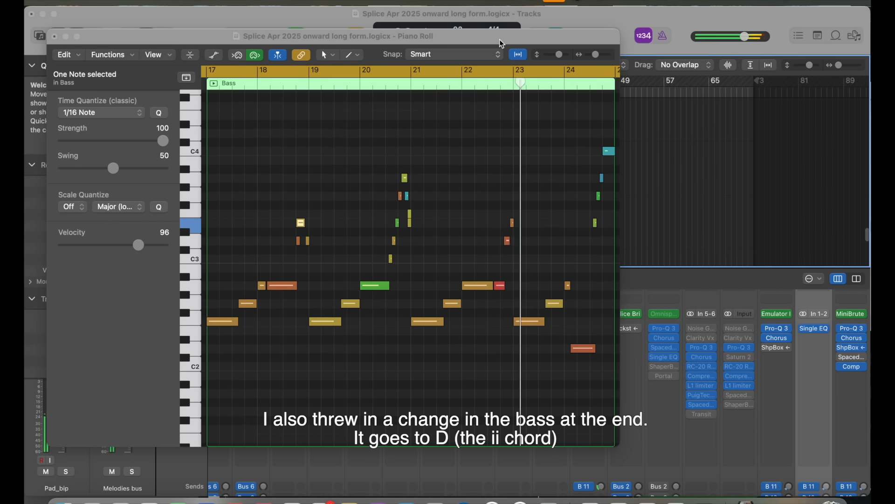
{"action": "left_click_drag", "start_coordinate": [500, 38], "coordinate": [448, 213]}
Step: Switch to Splice and audition samples in the search results for "kick drum and bass"
{"action": "scroll", "coordinate": [536, 111], "scroll_direction": "up", "scroll_amount": 5}
{"action": "scroll", "coordinate": [532, 122], "scroll_direction": "down", "scroll_amount": 2}
{"action": "scroll", "coordinate": [532, 122], "scroll_direction": "down", "scroll_amount": 1}
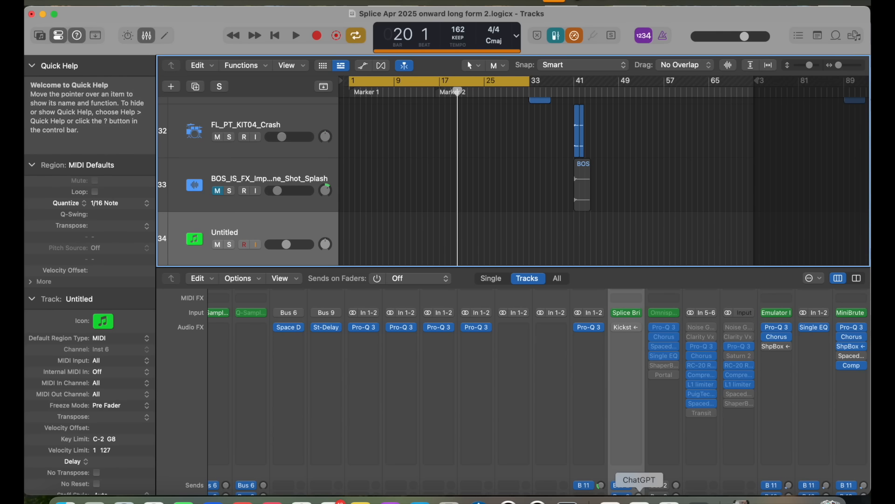
{"action": "left_click", "coordinate": [610, 502]}
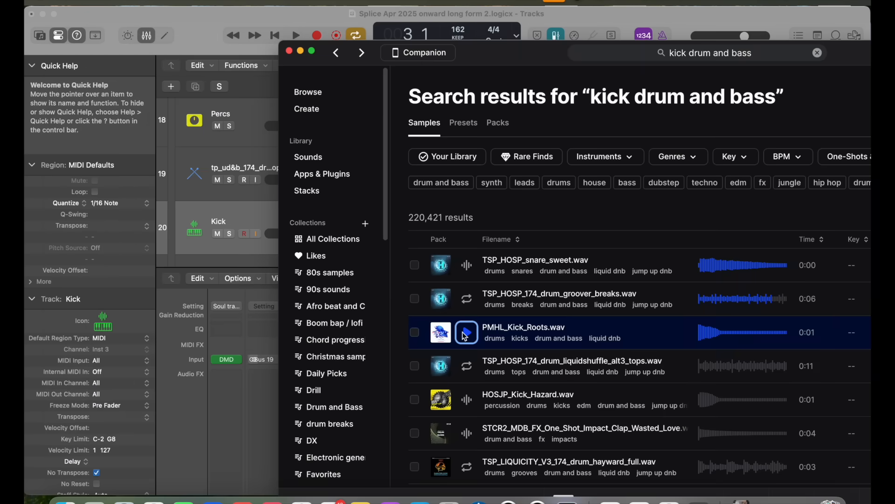
{"action": "key", "text": "Up"}
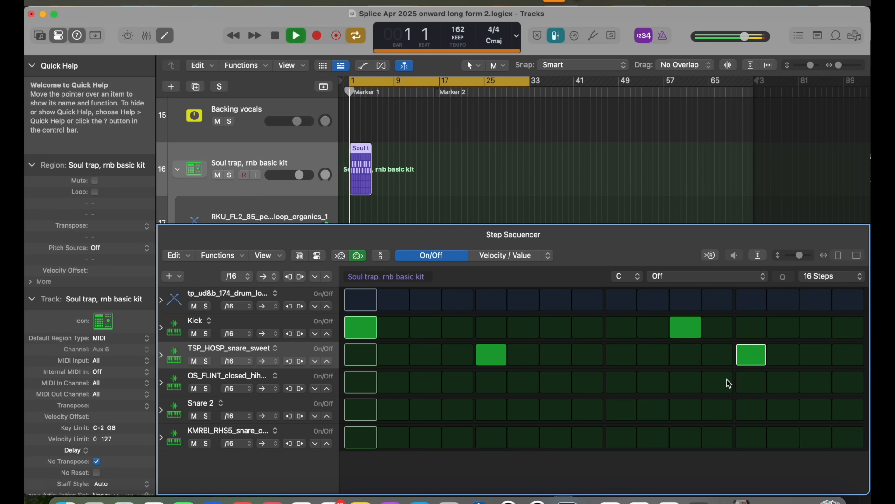
Step: Open the drum pattern's step-count setting and look over the kick and snare regions in the arrangement during playback
{"action": "left_click", "coordinate": [832, 276]}
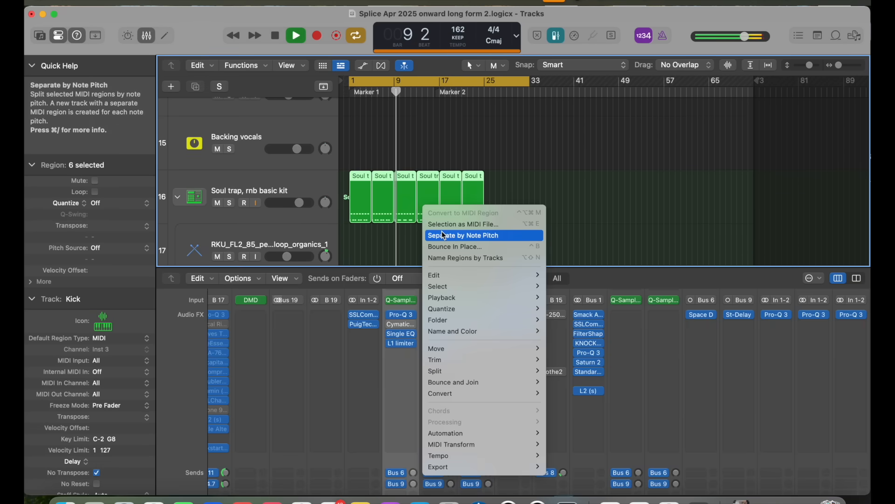
{"action": "left_click", "coordinate": [443, 235]}
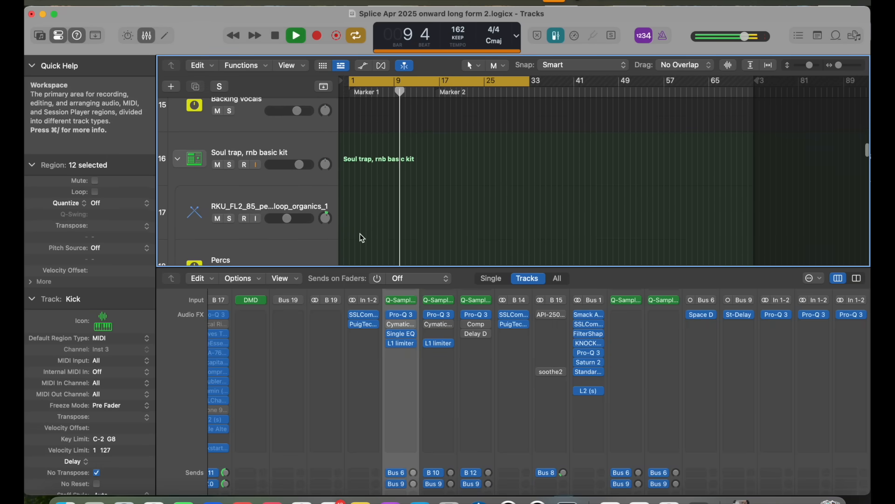
{"action": "scroll", "coordinate": [362, 233], "scroll_direction": "up", "scroll_amount": 2}
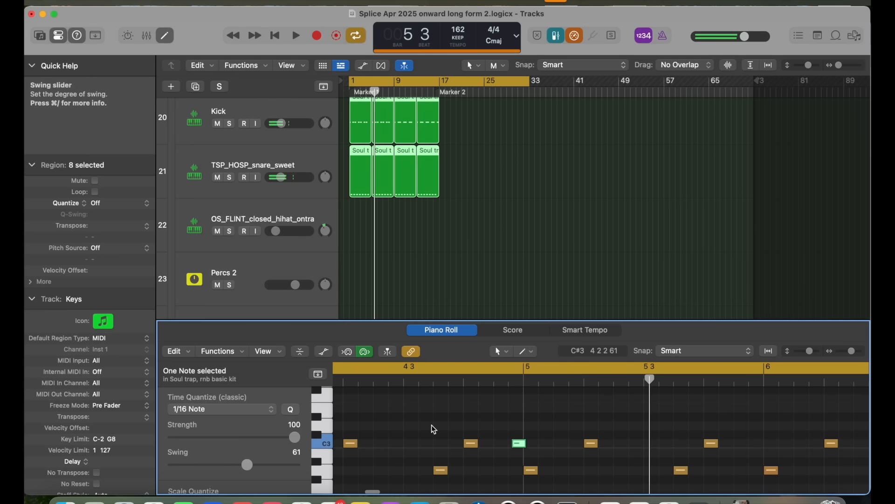
{"action": "scroll", "coordinate": [444, 434], "scroll_direction": "down", "scroll_amount": 5}
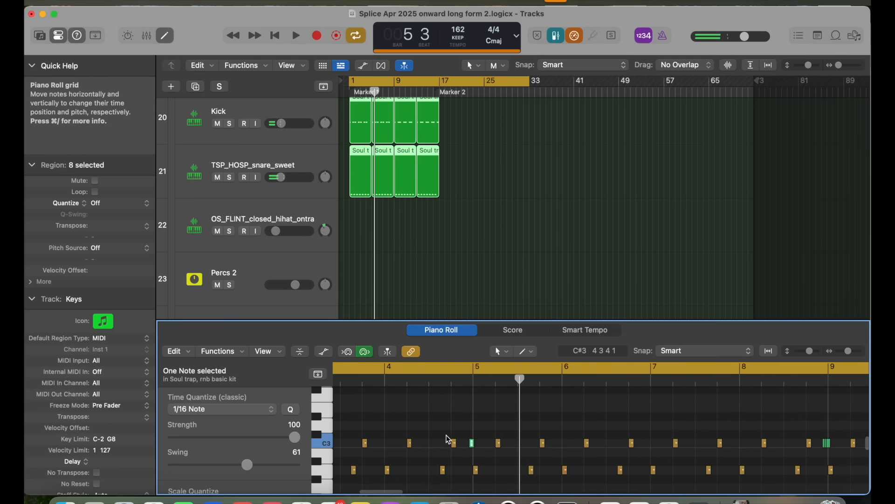
Step: Select the three short C3 roll notes just before bar 9 in the drum regions' Piano Roll and hear them
{"action": "scroll", "coordinate": [472, 446], "scroll_direction": "right", "scroll_amount": 3}
{"action": "scroll", "coordinate": [472, 446], "scroll_direction": "down", "scroll_amount": 2}
{"action": "scroll", "coordinate": [469, 443], "scroll_direction": "right", "scroll_amount": 3}
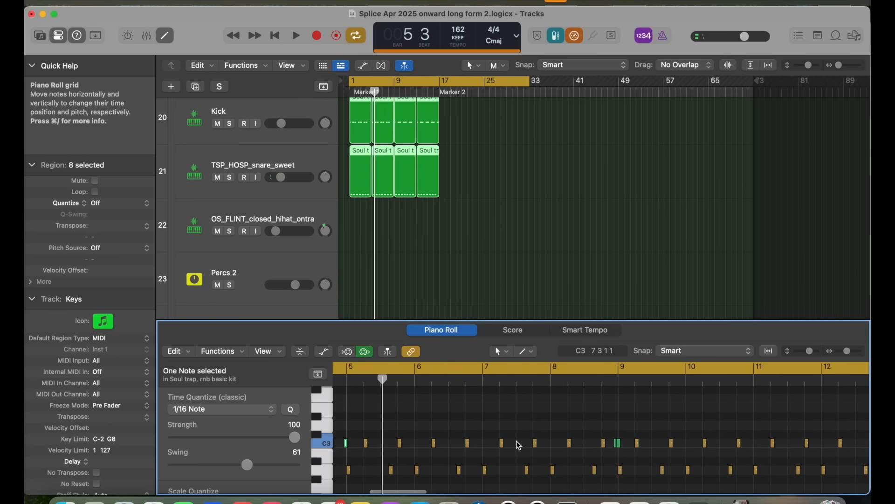
{"action": "scroll", "coordinate": [616, 444], "scroll_direction": "up", "scroll_amount": 7}
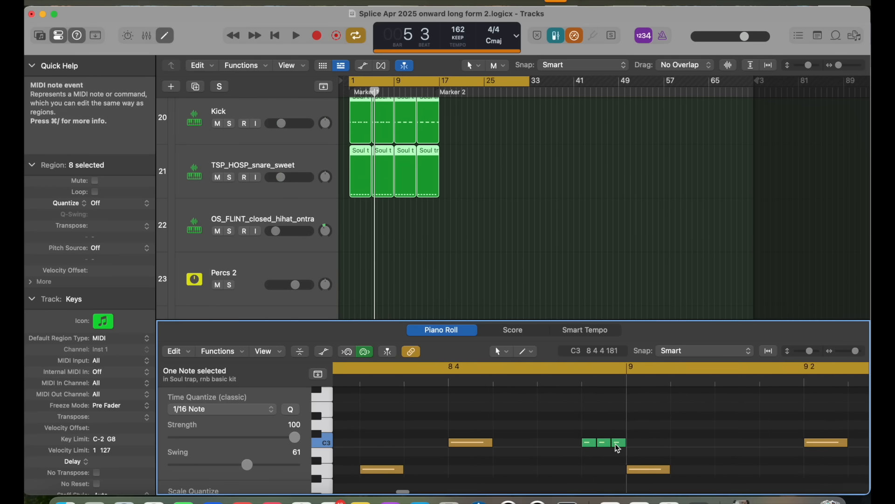
{"action": "scroll", "coordinate": [615, 443], "scroll_direction": "right", "scroll_amount": 1}
{"action": "left_click", "coordinate": [535, 446]}
{"action": "left_click_drag", "start_coordinate": [537, 450], "coordinate": [602, 437]}
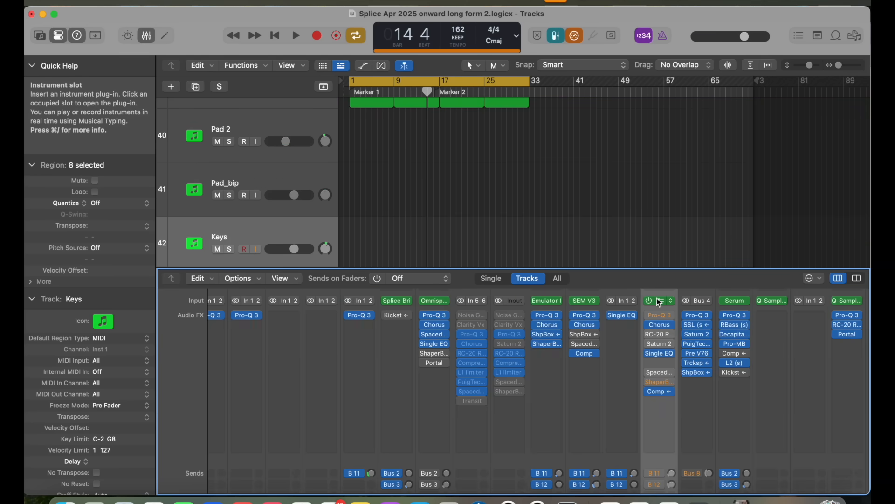
{"action": "left_click", "coordinate": [658, 301]}
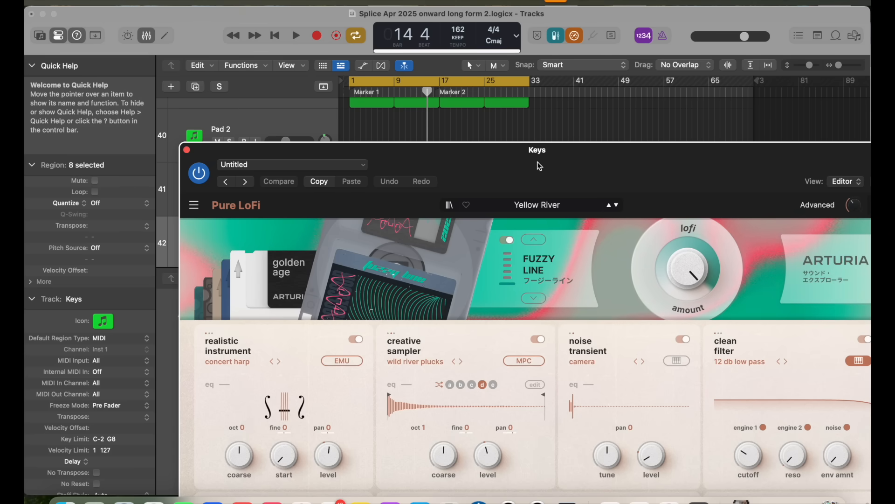
Step: Reposition the Keys track's Pure LoFi window to show the Yellow River preset's sound controls
{"action": "left_click_drag", "start_coordinate": [539, 166], "coordinate": [384, 92]}
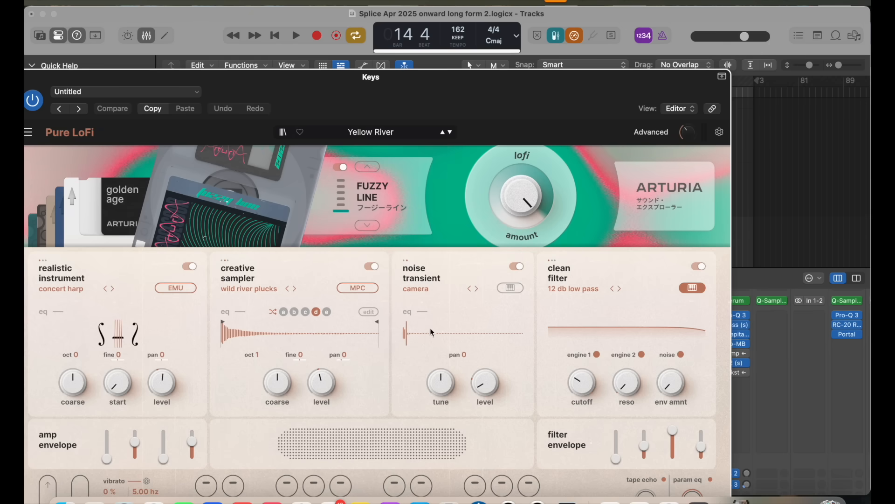
{"action": "left_click_drag", "start_coordinate": [446, 74], "coordinate": [474, 72]}
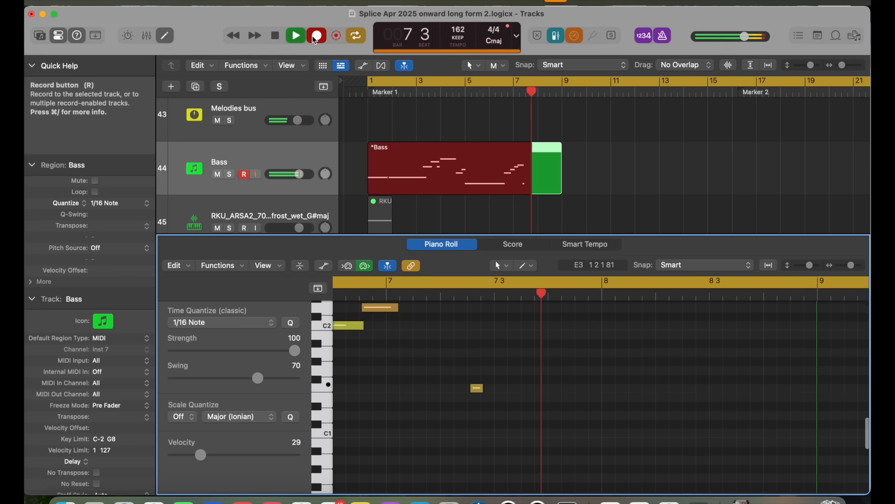
Step: Stop recording the Bass part and lengthen its first A1 note to reach the next A1 note
{"action": "key", "text": "space"}
{"action": "left_click", "coordinate": [611, 446]}
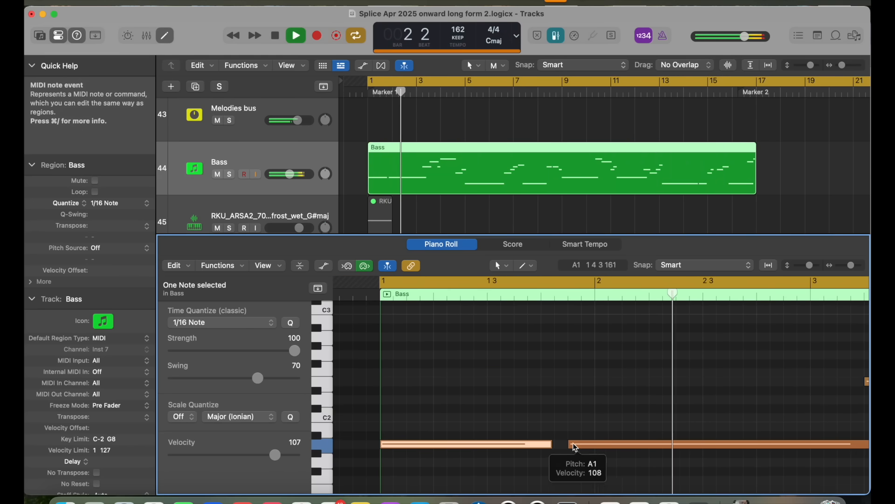
{"action": "left_click_drag", "start_coordinate": [548, 443], "coordinate": [566, 443]}
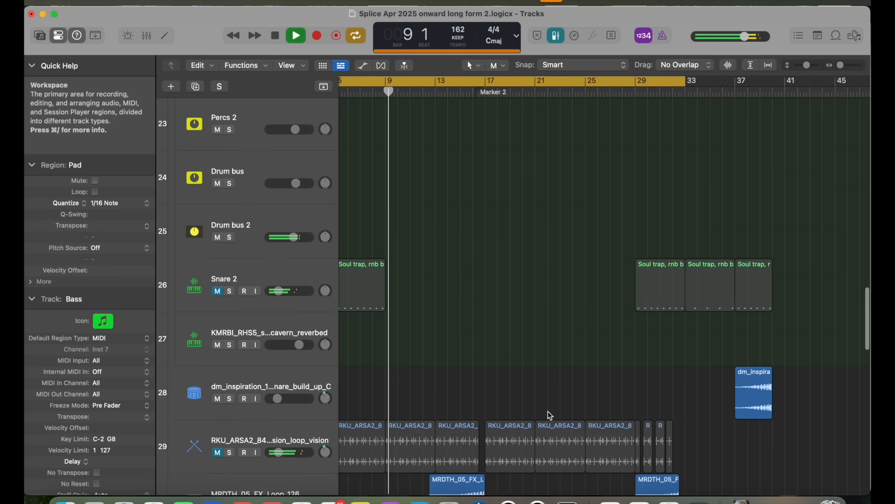
Step: Open the Bass region that starts at bar 17 in the Piano Roll
{"action": "scroll", "coordinate": [550, 415], "scroll_direction": "down", "scroll_amount": 12}
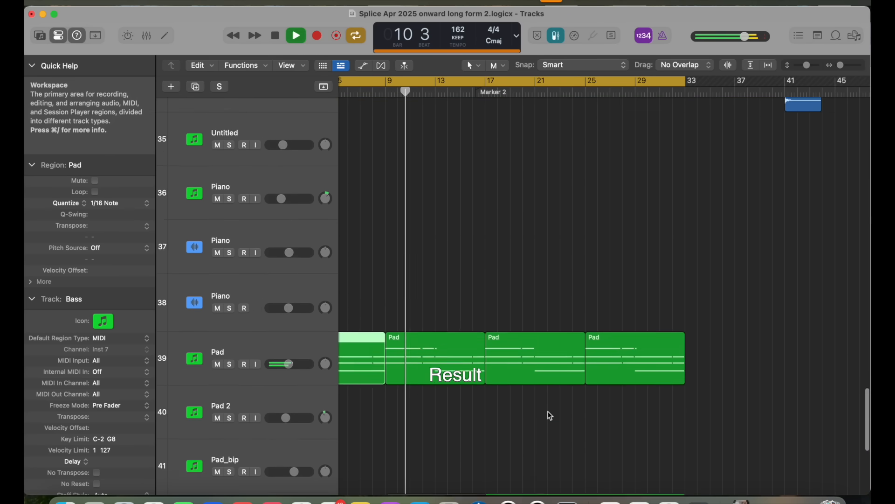
{"action": "scroll", "coordinate": [550, 415], "scroll_direction": "down", "scroll_amount": 8}
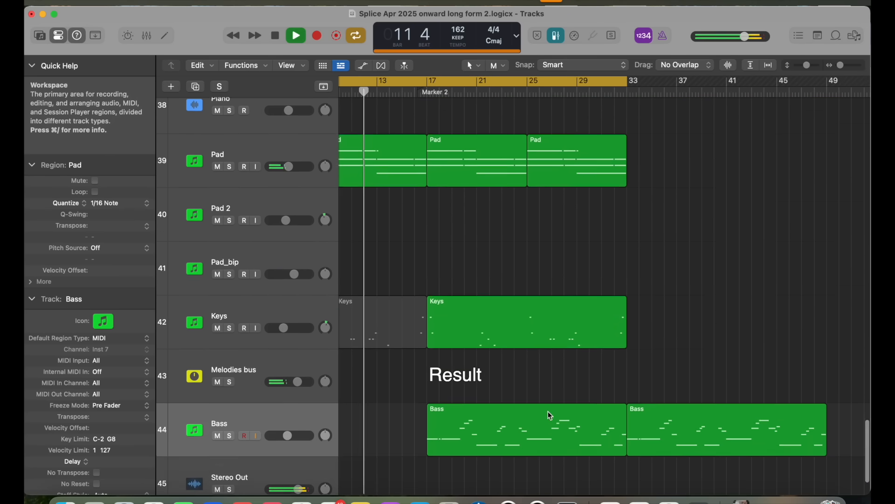
{"action": "scroll", "coordinate": [550, 415], "scroll_direction": "left", "scroll_amount": 3}
{"action": "scroll", "coordinate": [550, 415], "scroll_direction": "up", "scroll_amount": 2}
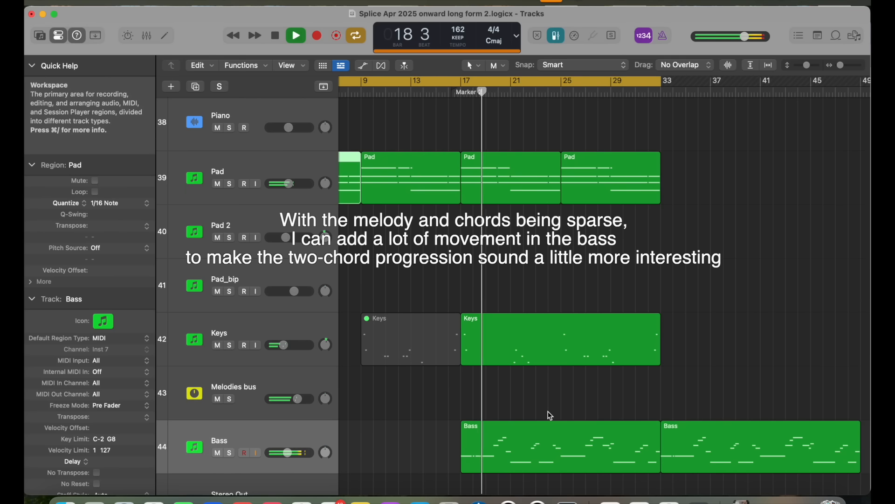
{"action": "double_click", "coordinate": [551, 447]}
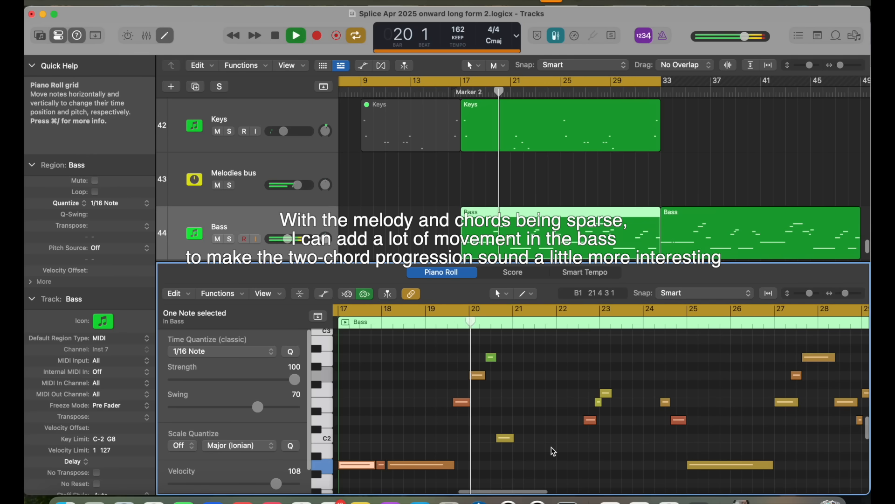
Step: Examine the Bass region's moving notes from bar 17 to bar 32 in the Piano Roll during playback
{"action": "scroll", "coordinate": [537, 442], "scroll_direction": "up", "scroll_amount": 3}
{"action": "scroll", "coordinate": [537, 441], "scroll_direction": "right", "scroll_amount": 3}
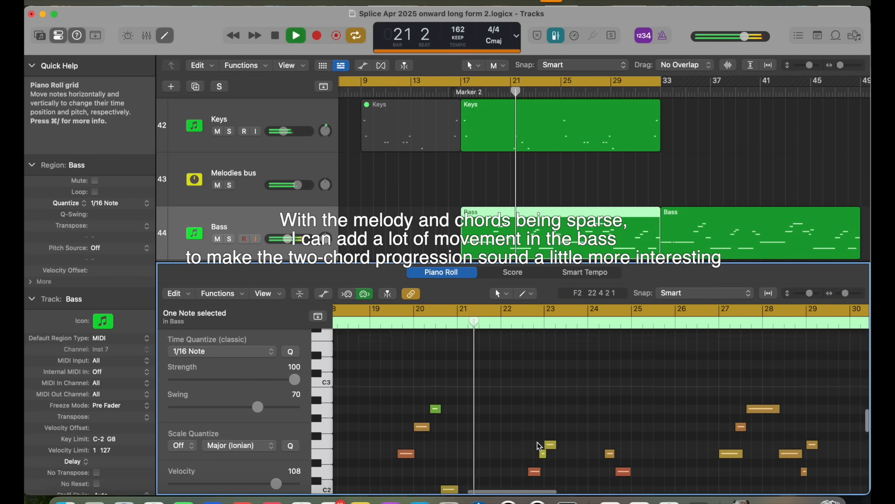
{"action": "scroll", "coordinate": [540, 446], "scroll_direction": "down", "scroll_amount": 3}
{"action": "scroll", "coordinate": [540, 446], "scroll_direction": "left", "scroll_amount": 1}
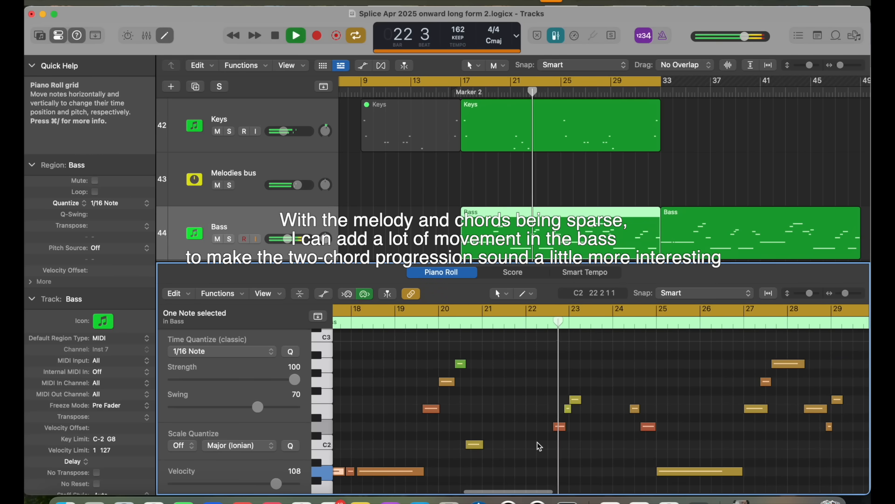
{"action": "scroll", "coordinate": [540, 446], "scroll_direction": "down", "scroll_amount": 2}
{"action": "scroll", "coordinate": [539, 446], "scroll_direction": "right", "scroll_amount": 2}
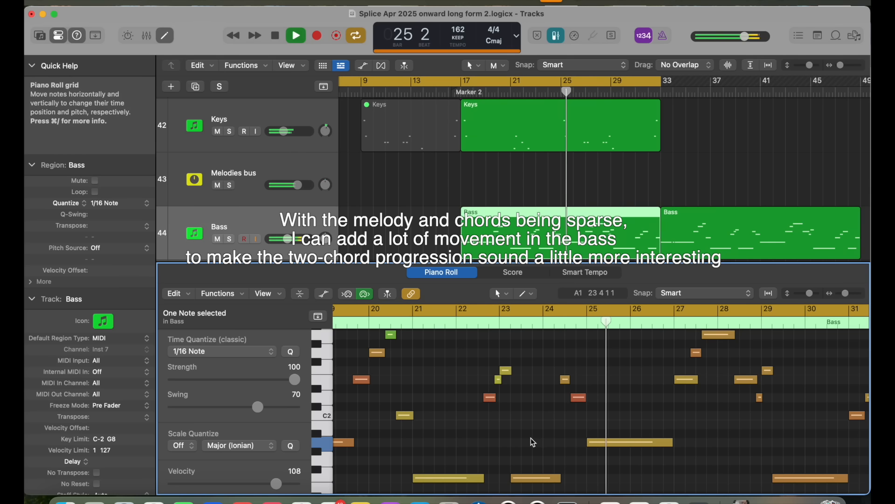
{"action": "scroll", "coordinate": [535, 432], "scroll_direction": "right", "scroll_amount": 2}
{"action": "scroll", "coordinate": [534, 432], "scroll_direction": "up", "scroll_amount": 2}
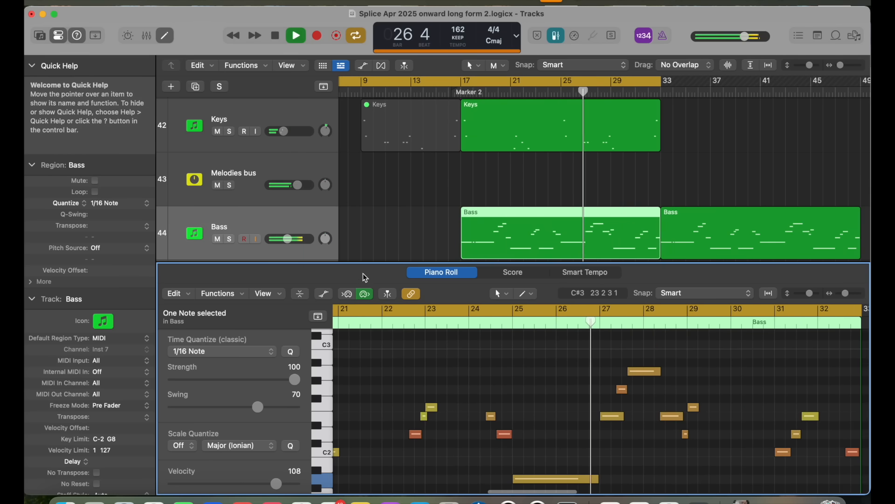
Step: Show the Keys region that starts at bar 17 in the Piano Roll and look over its sparse notes
{"action": "scroll", "coordinate": [406, 186], "scroll_direction": "up", "scroll_amount": 2}
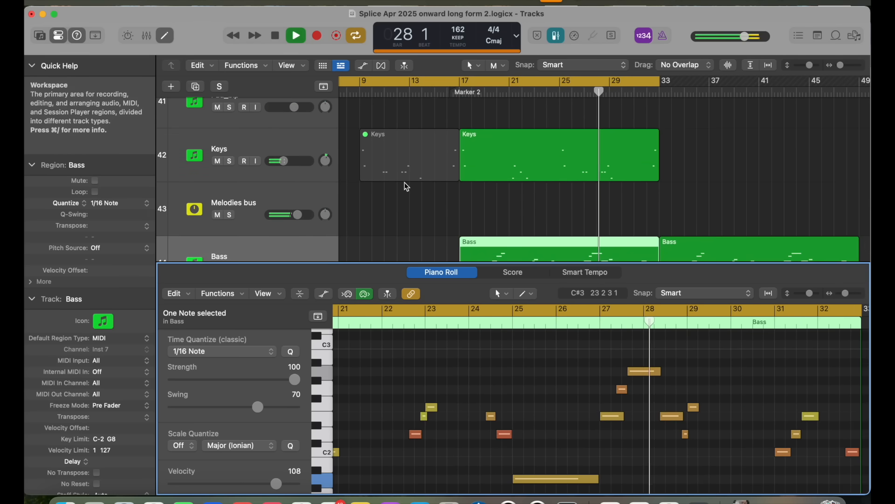
{"action": "scroll", "coordinate": [344, 200], "scroll_direction": "down", "scroll_amount": 2}
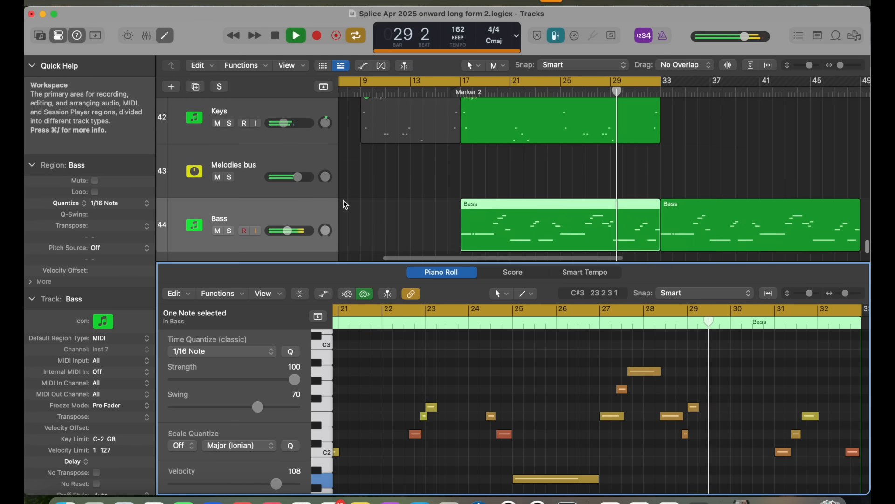
{"action": "left_click", "coordinate": [529, 139]}
{"action": "scroll", "coordinate": [528, 407], "scroll_direction": "up", "scroll_amount": 3}
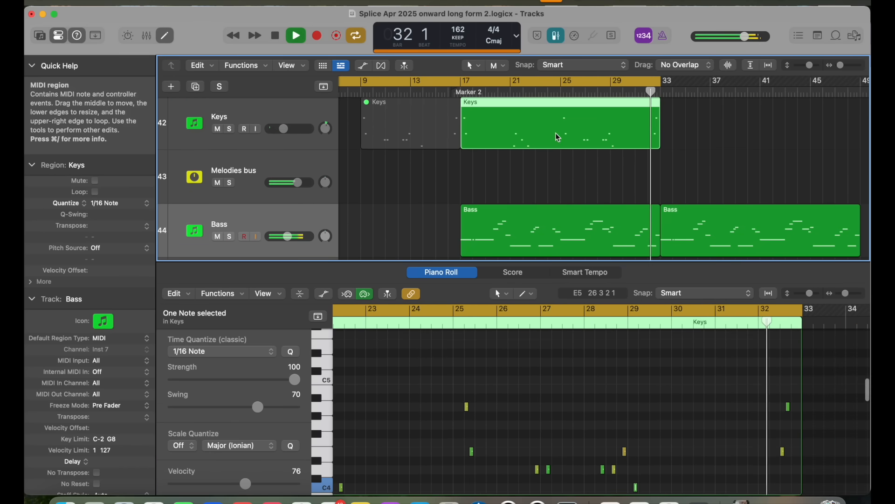
{"action": "scroll", "coordinate": [556, 149], "scroll_direction": "up", "scroll_amount": 1}
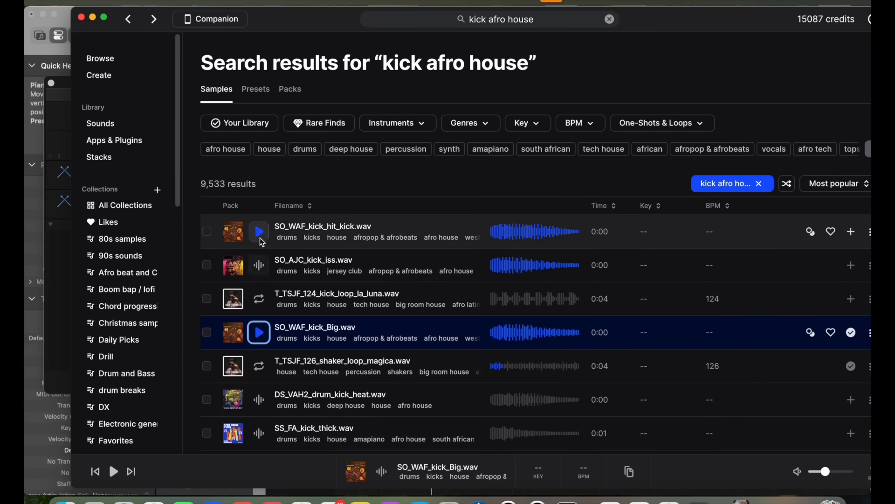
Step: Audition SO_WAF_kick_hit_kick.wav, SO_AJC_kick_iss.wav and SO_WAF_kick_Big.wav in Splice's "kick afro house" results
{"action": "left_click", "coordinate": [259, 231]}
{"action": "left_click", "coordinate": [259, 265]}
{"action": "left_click", "coordinate": [259, 332]}
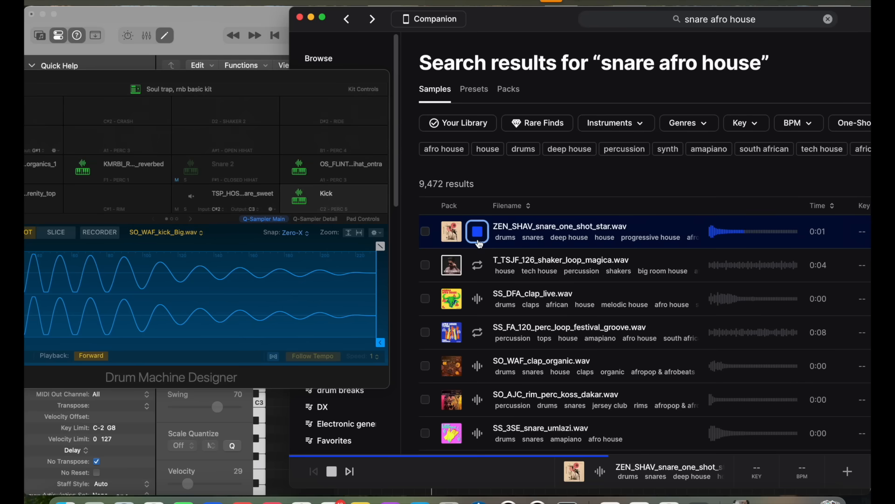
{"action": "left_click", "coordinate": [478, 267]}
{"action": "left_click", "coordinate": [477, 231]}
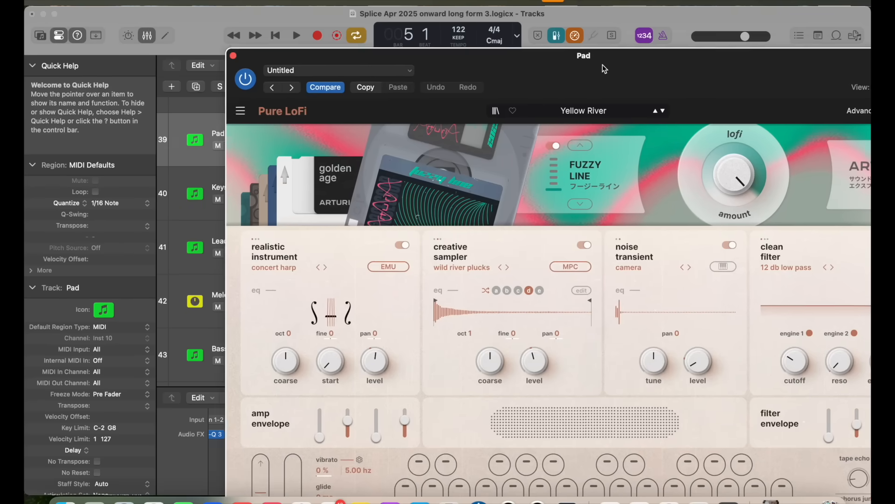
Step: Close the Pad track's Pure LoFi window and select the last repeated notes of the Pad region in the Piano Roll
{"action": "left_click_drag", "start_coordinate": [605, 69], "coordinate": [599, 65]}
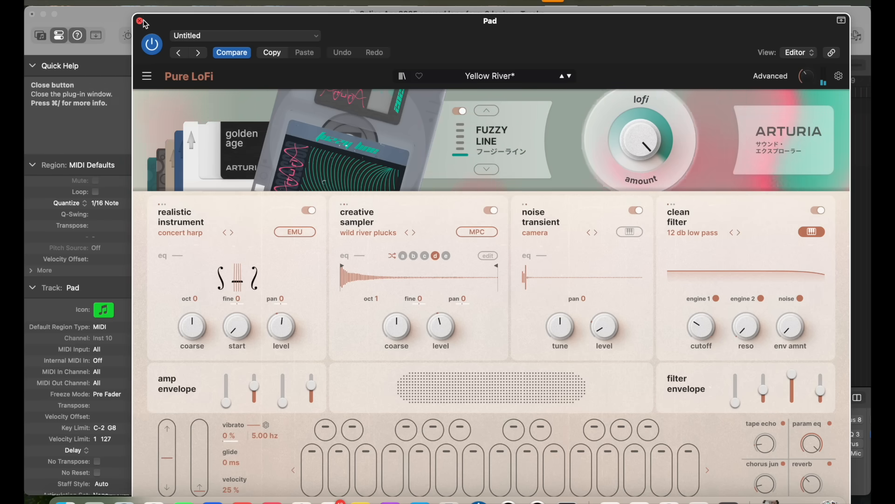
{"action": "left_click", "coordinate": [140, 21]}
{"action": "left_click_drag", "start_coordinate": [571, 23], "coordinate": [424, 23]}
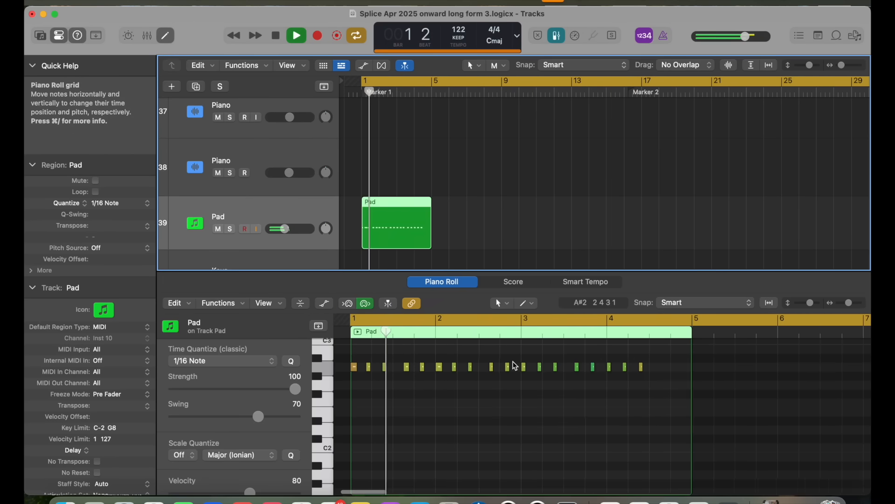
{"action": "left_click_drag", "start_coordinate": [646, 362], "coordinate": [575, 374]}
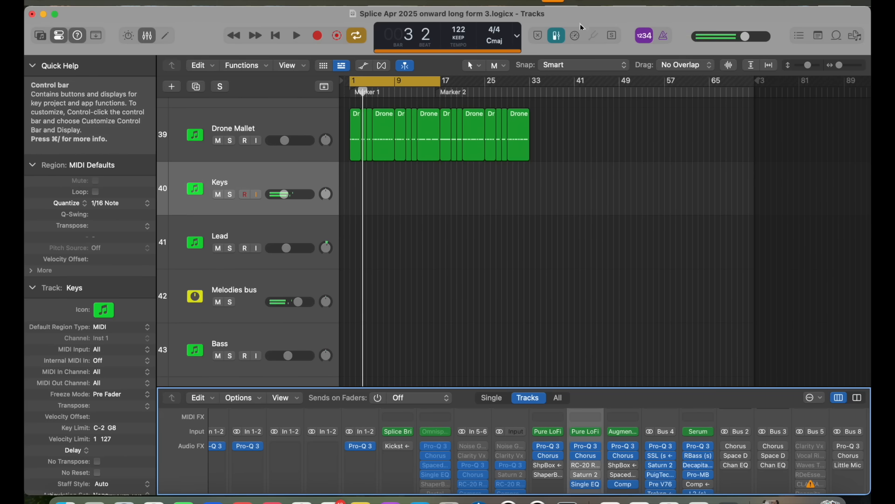
Step: Record the Keys chords from bar 1 with Low Latency Mode on, and close the track's RC-20 Retro Color window
{"action": "left_click", "coordinate": [575, 35]}
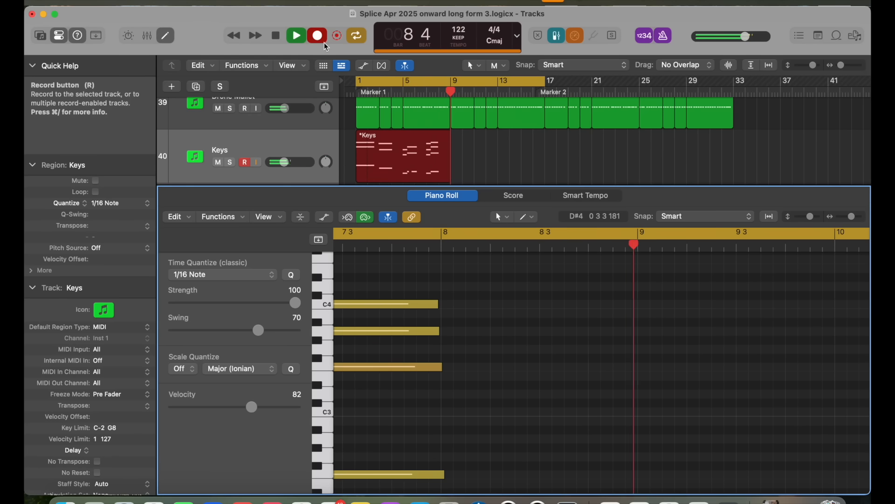
{"action": "key", "text": "space"}
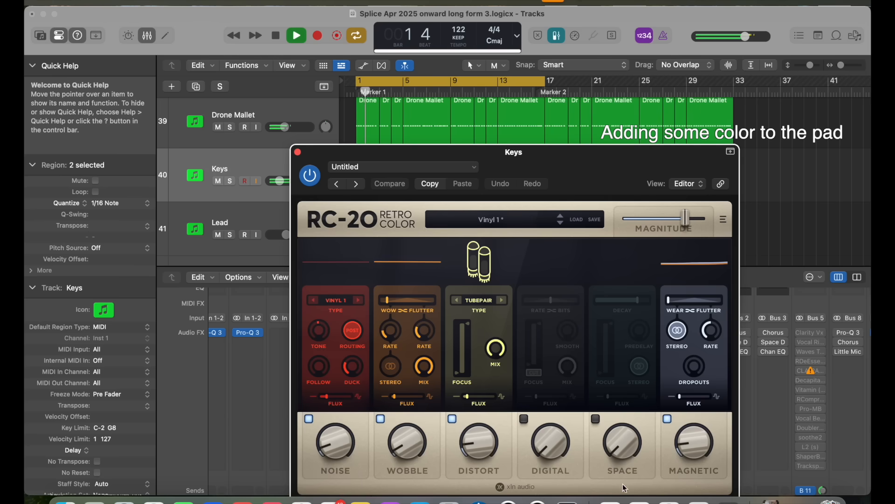
{"action": "left_click", "coordinate": [297, 152]}
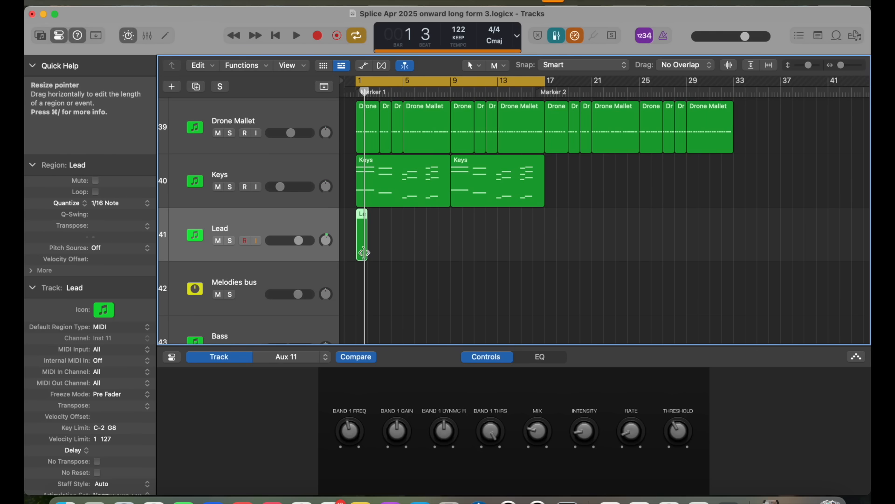
Step: Create an empty one-bar Lead region at bar 1 and show the Lead track's Augmented Grand Piano with the Kairos preset's controls in view
{"action": "double_click", "coordinate": [364, 252]}
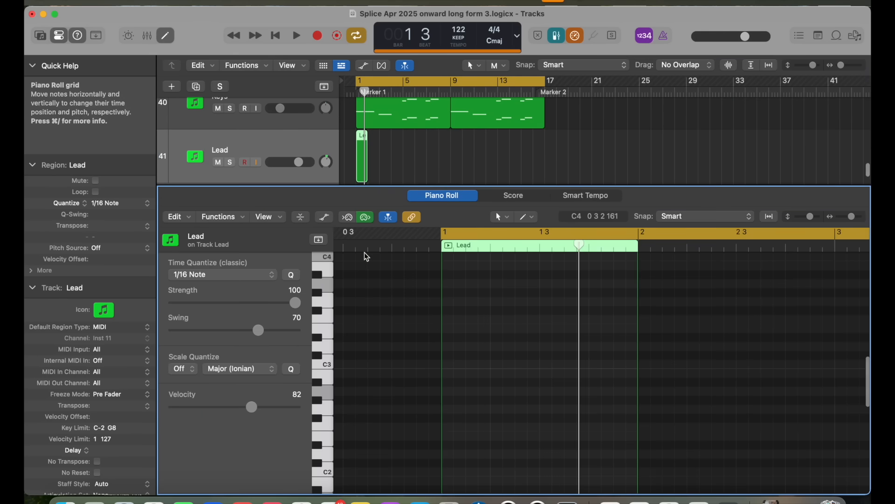
{"action": "left_click_drag", "start_coordinate": [362, 192], "coordinate": [353, 251]}
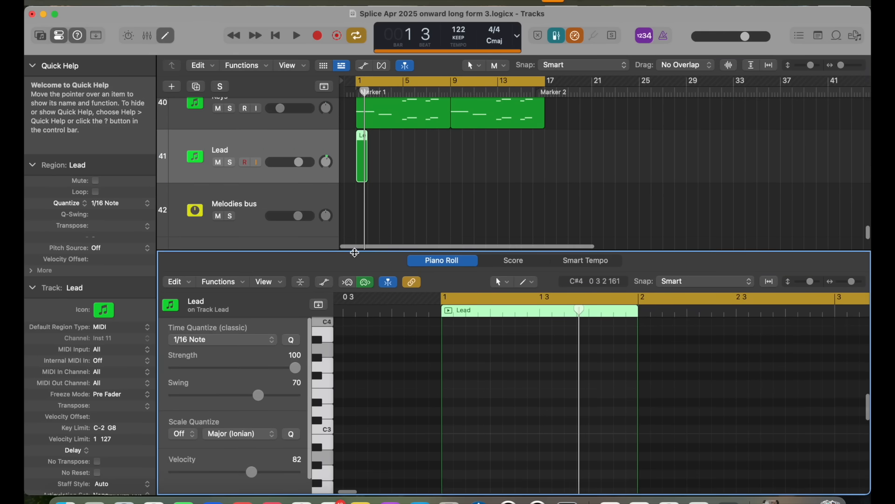
{"action": "key", "text": "x"}
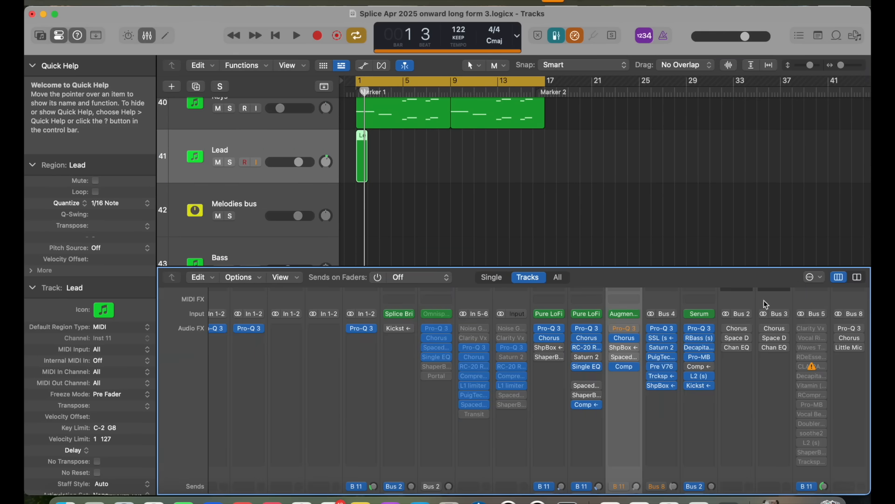
{"action": "scroll", "coordinate": [521, 182], "scroll_direction": "up", "scroll_amount": 2}
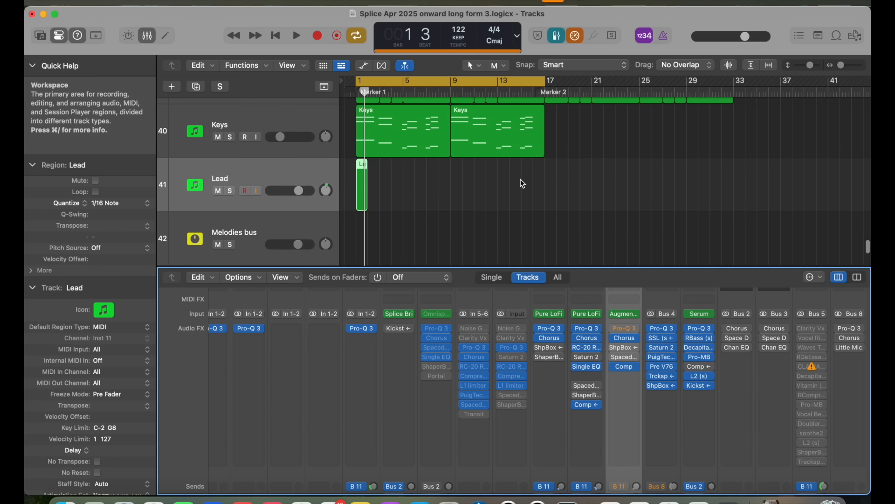
{"action": "left_click", "coordinate": [628, 315]}
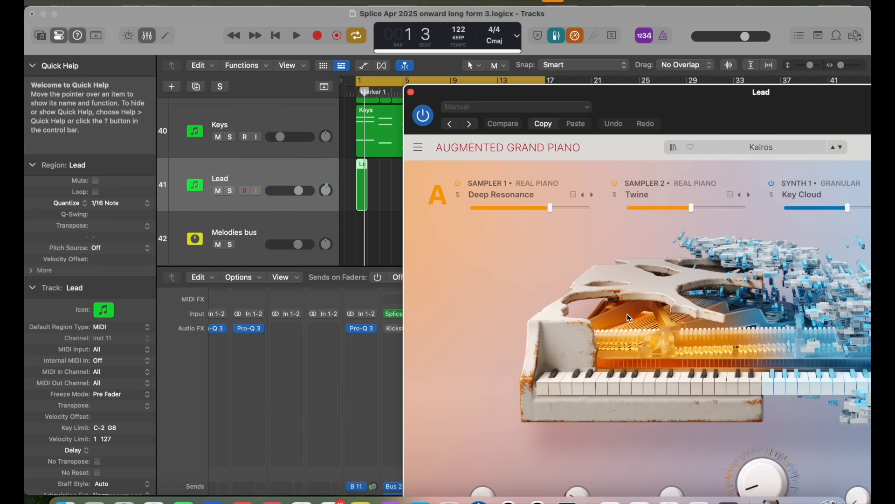
{"action": "left_click_drag", "start_coordinate": [639, 97], "coordinate": [378, 80]}
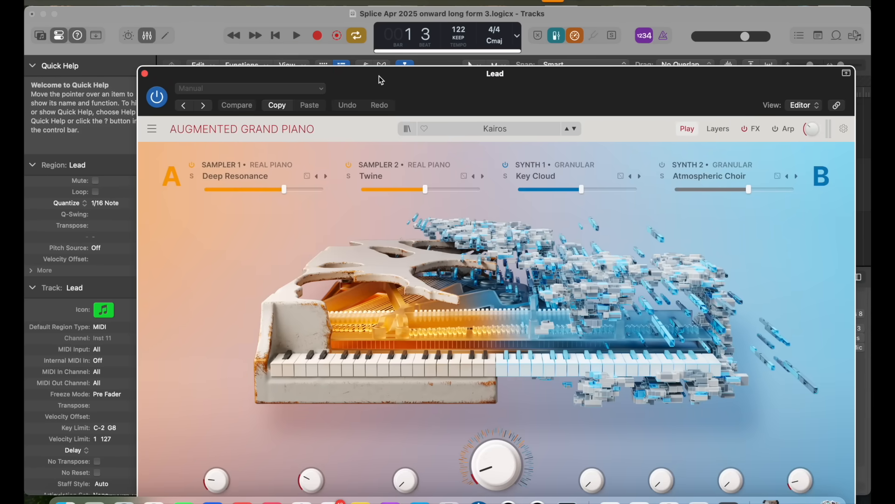
Step: Record the Lead chord part from bar 1 and lower the Lead track's volume slightly
{"action": "left_click", "coordinate": [318, 35]}
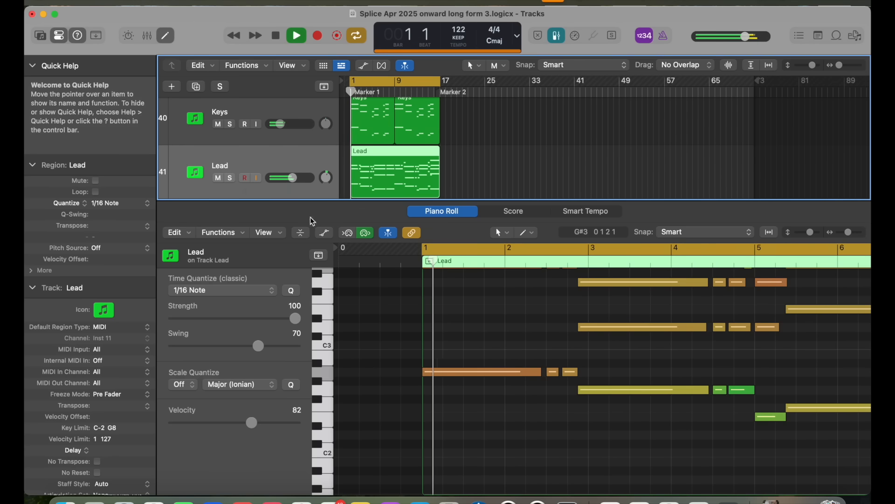
{"action": "left_click_drag", "start_coordinate": [293, 177], "coordinate": [292, 178]}
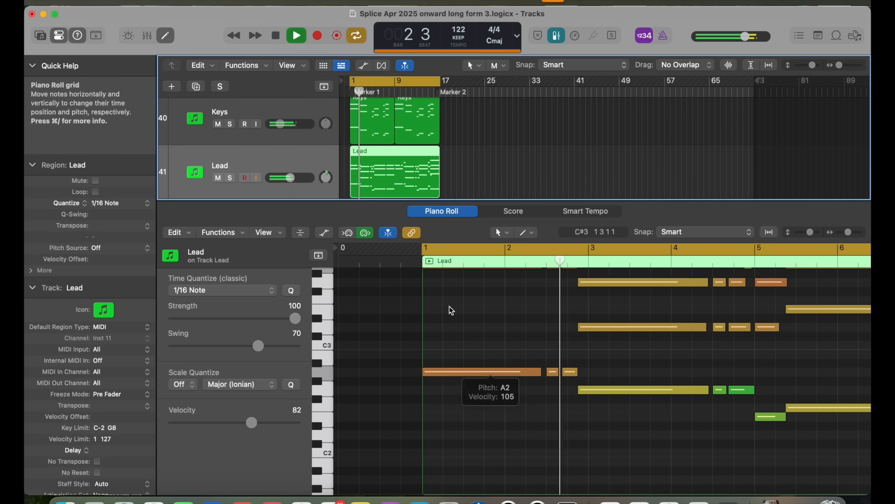
Step: Set the Drone Mallet track's pan to -11 and look over the Lead region's notes up to bar 9
{"action": "scroll", "coordinate": [417, 158], "scroll_direction": "up", "scroll_amount": 3}
{"action": "left_click", "coordinate": [326, 132]}
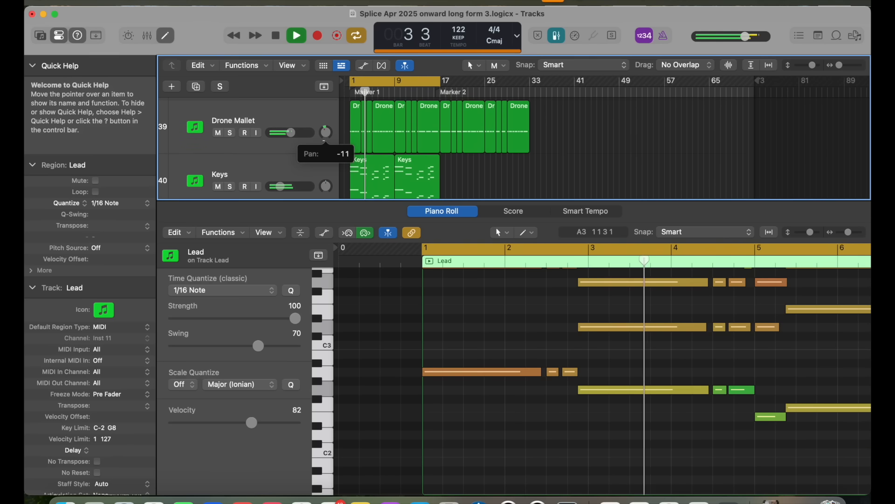
{"action": "scroll", "coordinate": [493, 345], "scroll_direction": "right", "scroll_amount": 5}
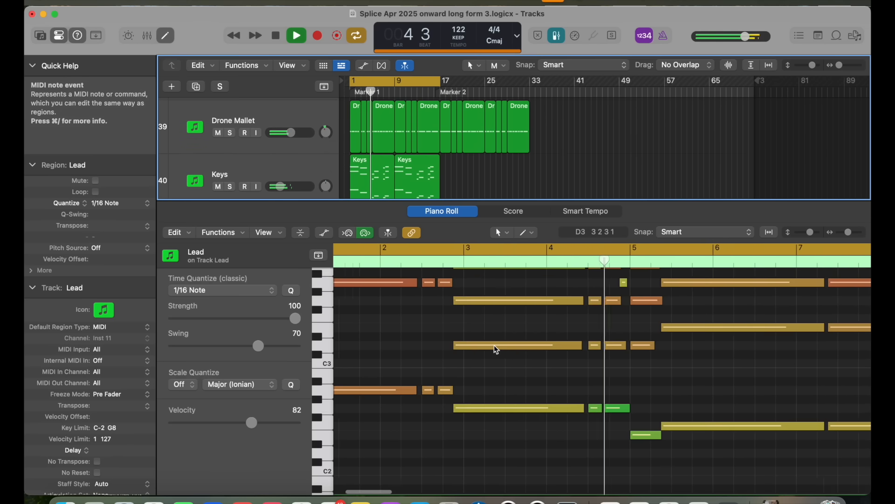
{"action": "scroll", "coordinate": [494, 346], "scroll_direction": "right", "scroll_amount": 3}
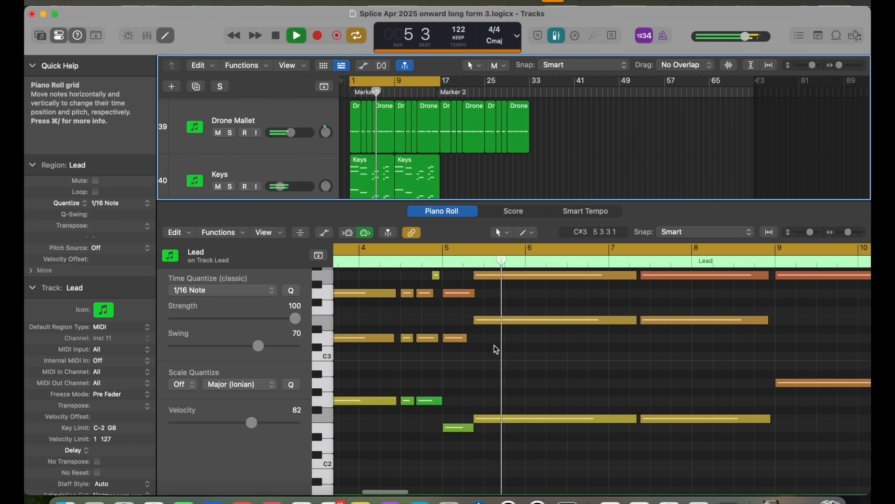
{"action": "scroll", "coordinate": [501, 378], "scroll_direction": "up", "scroll_amount": 1}
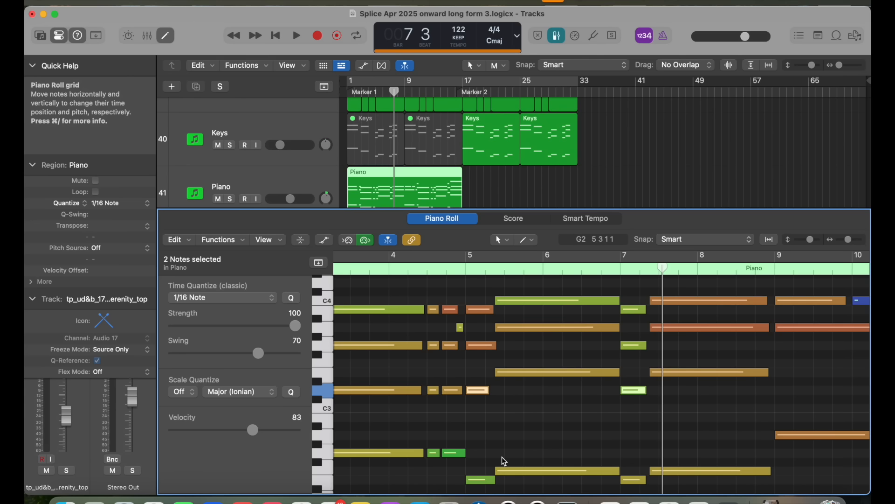
Step: Delete the two selected D3 notes at bars 5 and 7 of the Piano region and play the part from bar 7
{"action": "key", "text": "Delete"}
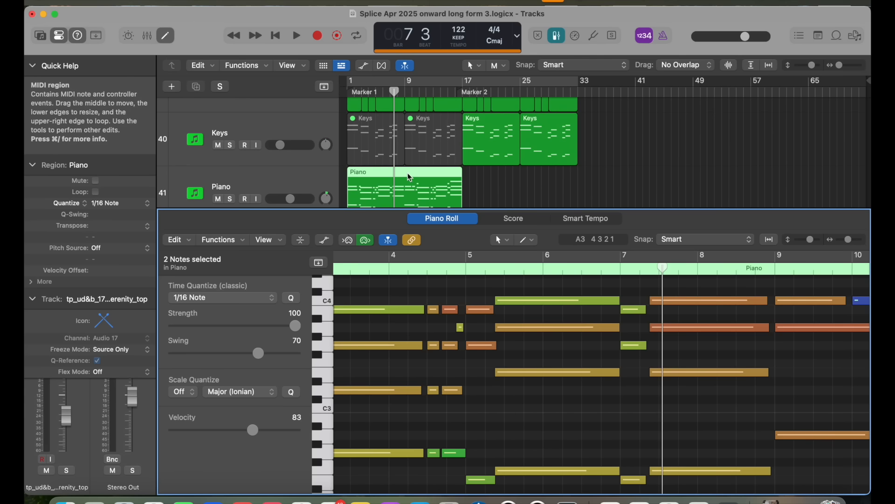
{"action": "left_click", "coordinate": [377, 86]}
{"action": "key", "text": "space"}
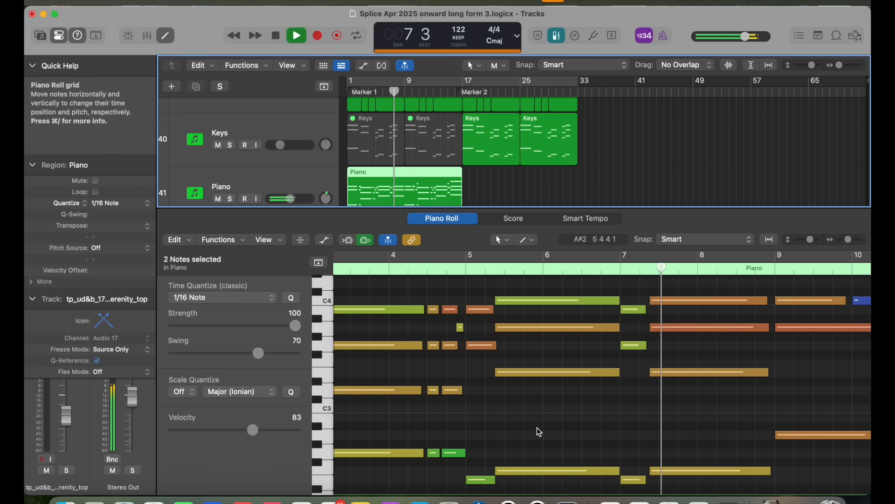
{"action": "key", "text": "space"}
{"action": "scroll", "coordinate": [536, 428], "scroll_direction": "right", "scroll_amount": 5}
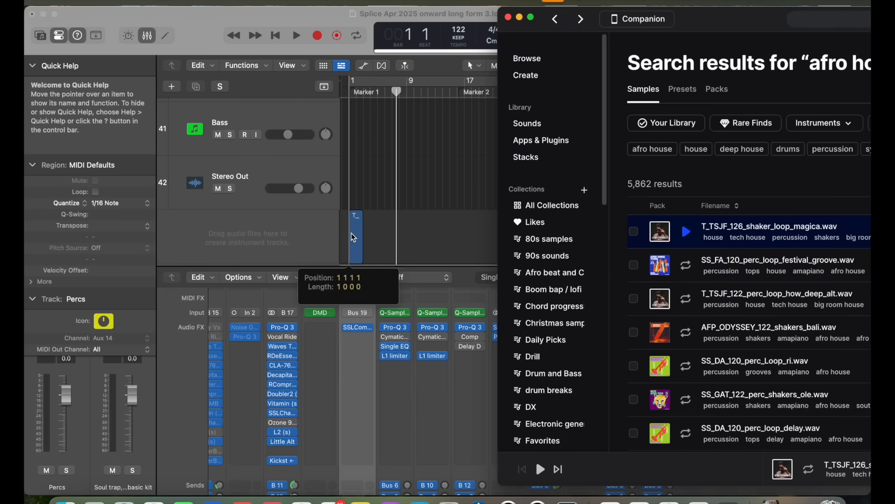
Step: Close the PuigTec EQP1A equalizer on the T_TSJF_126_shaker_loop_magica track and lower that track's volume slightly
{"action": "left_click_drag", "start_coordinate": [351, 234], "coordinate": [354, 230]}
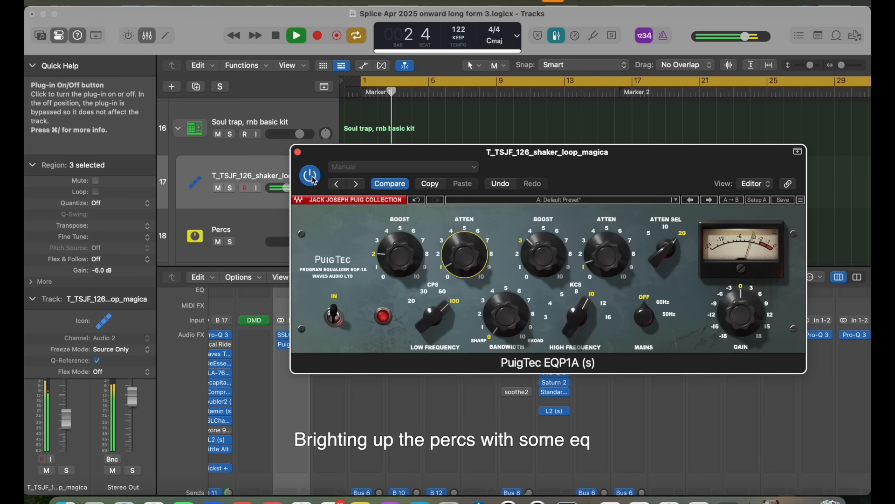
{"action": "left_click", "coordinate": [297, 152]}
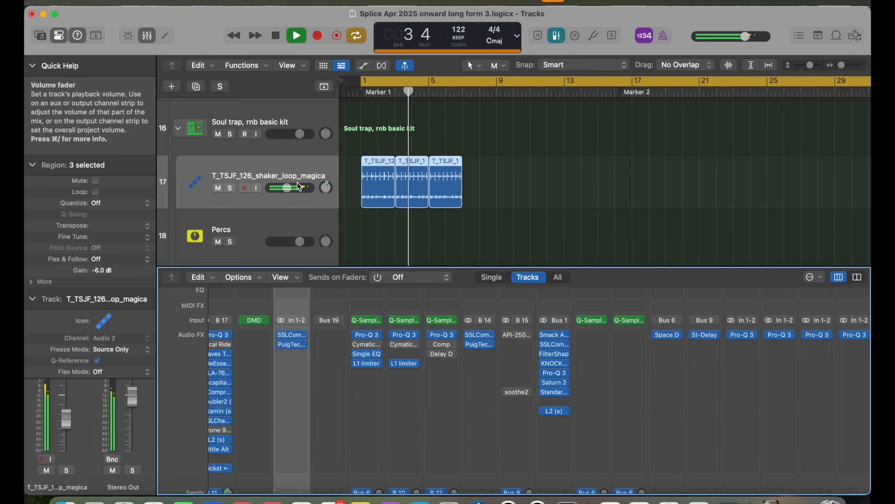
{"action": "left_click_drag", "start_coordinate": [299, 187], "coordinate": [285, 188]}
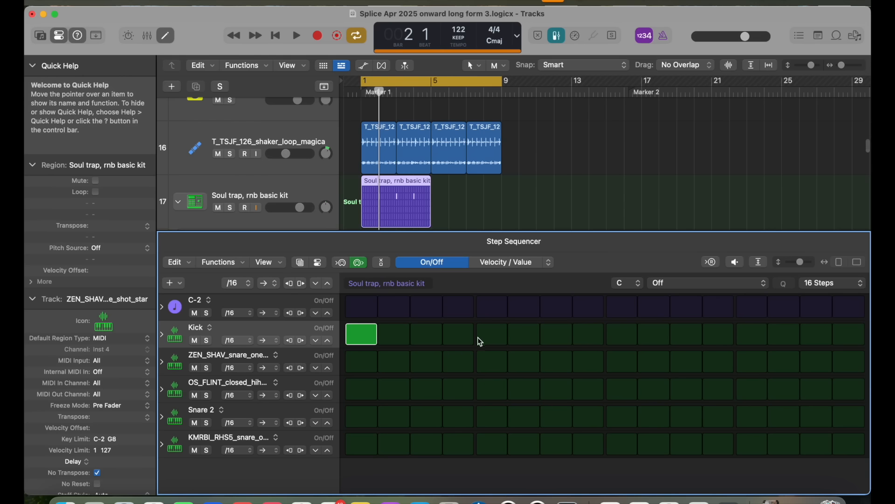
Step: Add a kick at step 5 and a snare at step 13 of the Soul trap, rnb basic kit pattern
{"action": "left_click", "coordinate": [492, 334]}
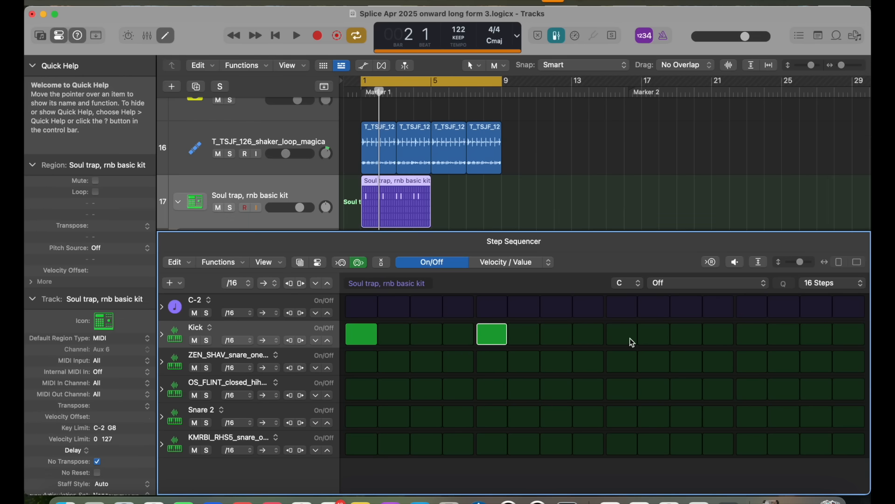
{"action": "left_click", "coordinate": [744, 356]}
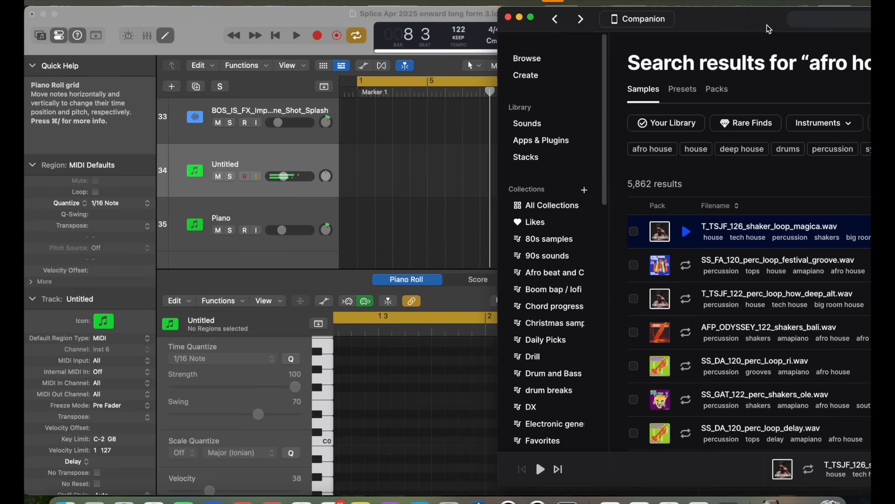
Step: Switch to Splice and preview SS_FA_120_drum_loop_are_you_heaven.wav from the "afro house drums" loop results
{"action": "double_click", "coordinate": [767, 24]}
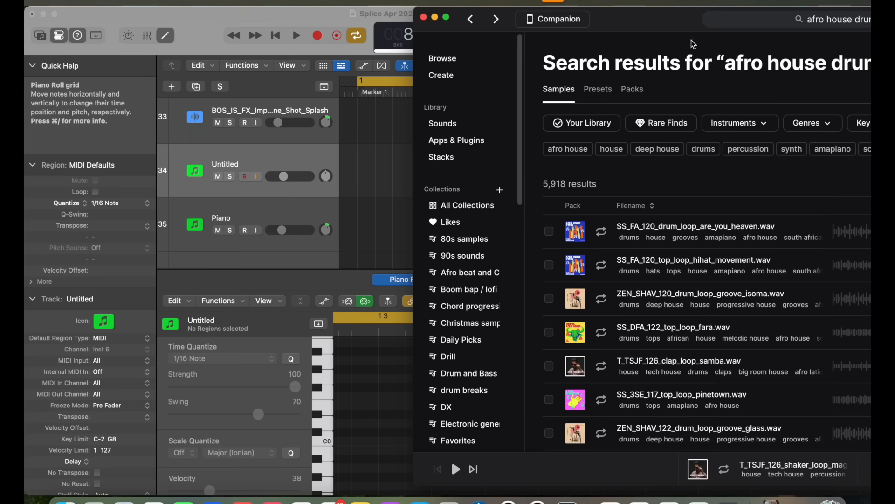
{"action": "left_click_drag", "start_coordinate": [689, 24], "coordinate": [396, 29]}
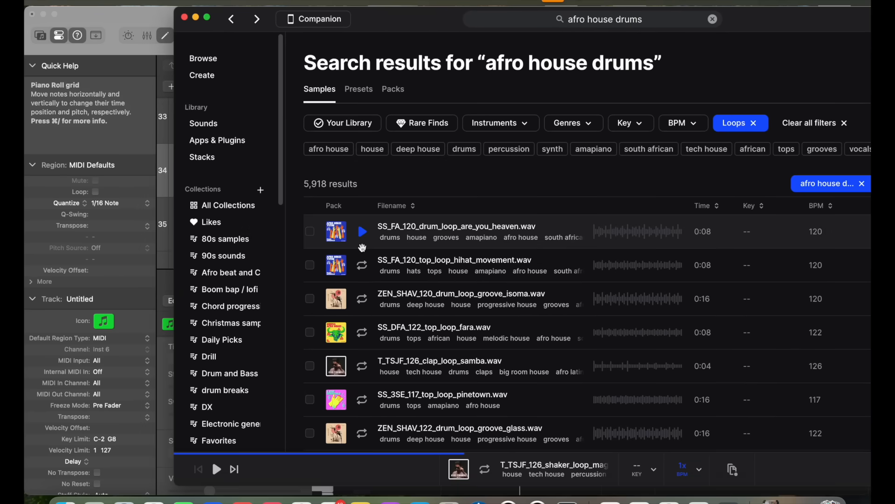
{"action": "left_click", "coordinate": [362, 232]}
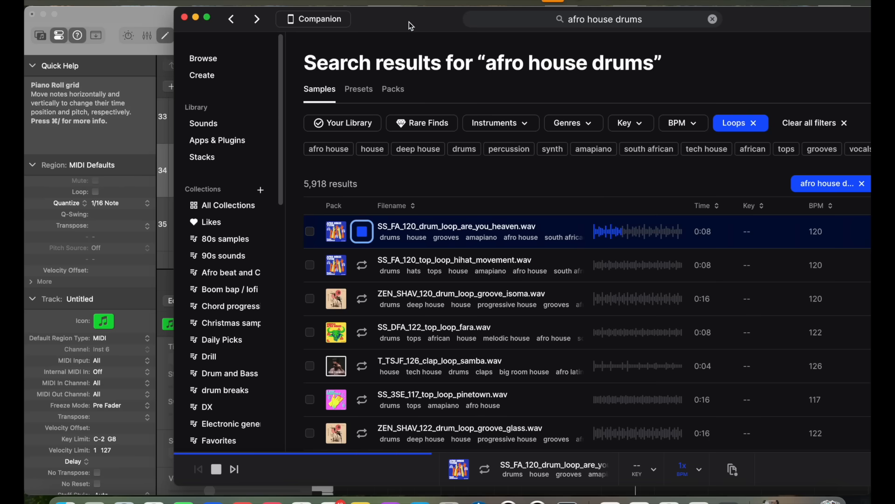
{"action": "left_click_drag", "start_coordinate": [410, 26], "coordinate": [296, 14]}
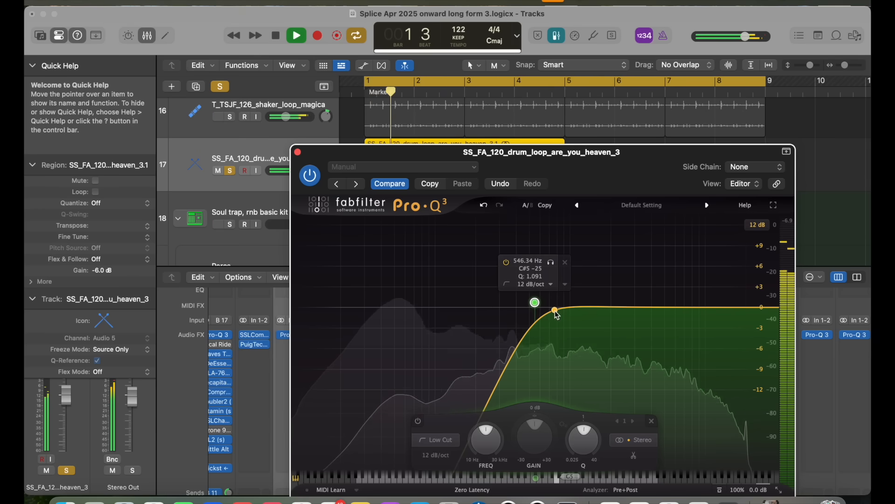
Step: Adjust the Pro-Q 3 low-cut band on the SS_FA_120_drum_loop_are_you_heaven track to thin out its low end
{"action": "left_click_drag", "start_coordinate": [534, 304], "coordinate": [554, 329]}
{"action": "right_click", "coordinate": [554, 329]}
{"action": "left_click", "coordinate": [565, 368]}
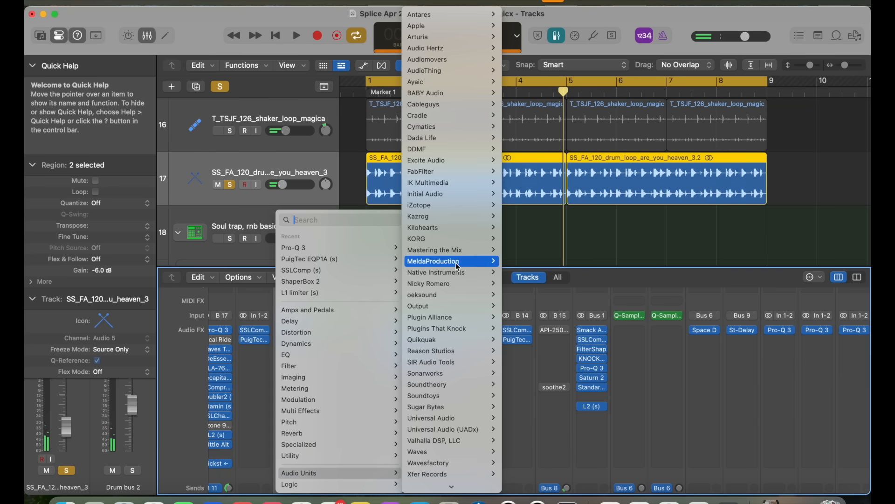
Step: Insert Native Instruments' Transient Master on the SS_FA_120 drum loop track and set its sustain to -27.0 %
{"action": "mouse_move", "coordinate": [454, 441]}
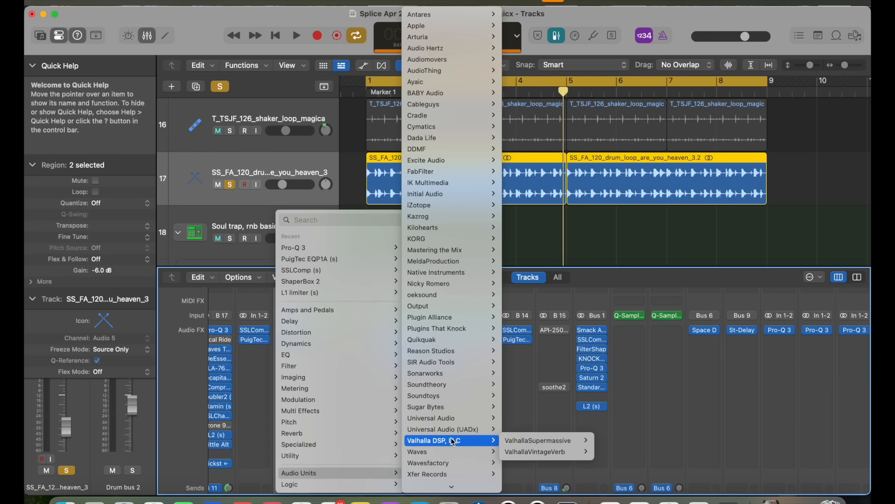
{"action": "mouse_move", "coordinate": [437, 274]}
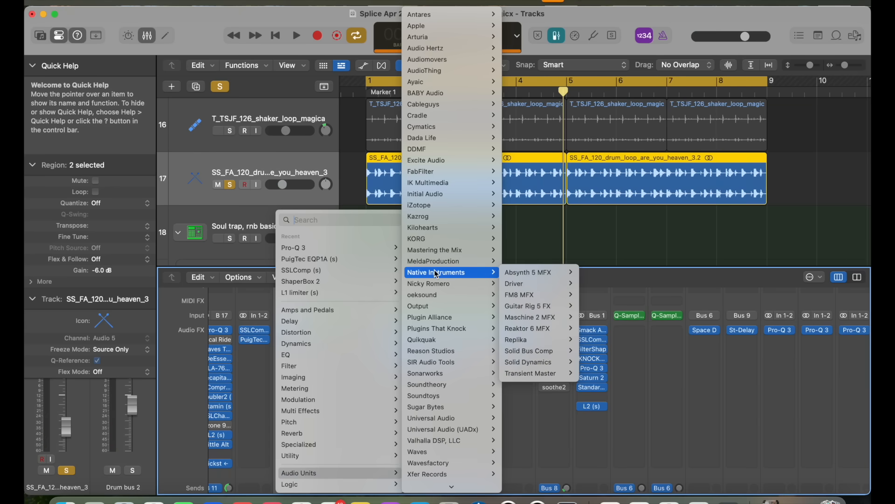
{"action": "left_click", "coordinate": [602, 372]}
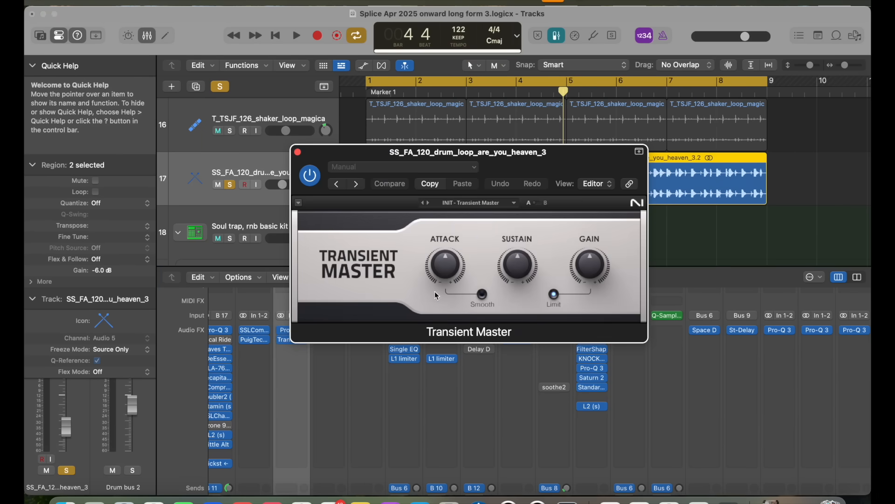
{"action": "key", "text": "space"}
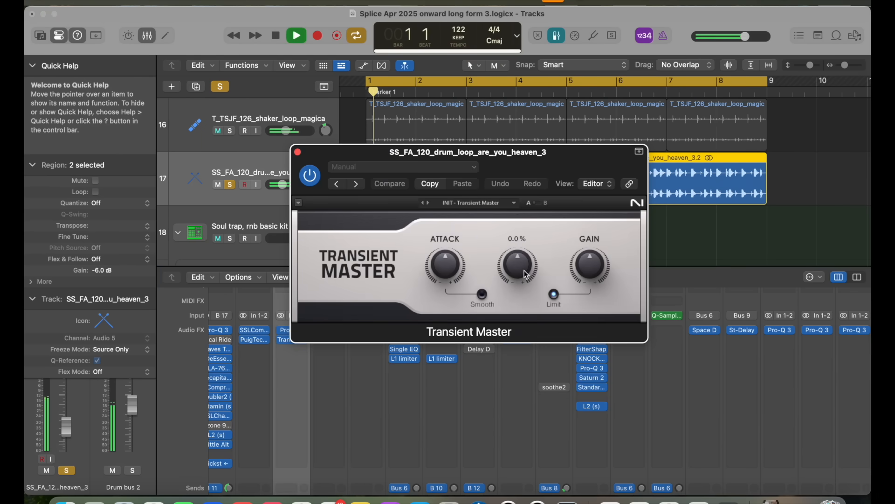
{"action": "left_click_drag", "start_coordinate": [529, 276], "coordinate": [524, 286]}
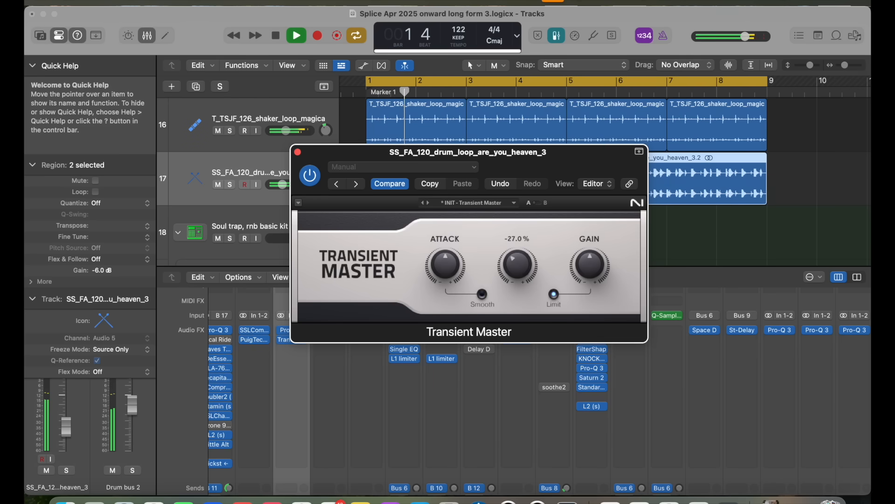
{"action": "left_click", "coordinate": [298, 153]}
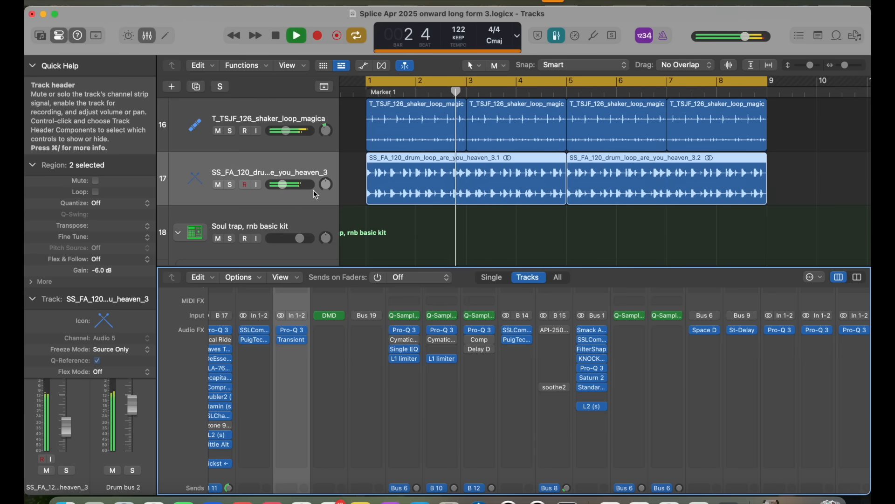
Step: Examine the send automation on the Vocal bus new track between bars 1 and 21 during playback
{"action": "mouse_move", "coordinate": [326, 186]}
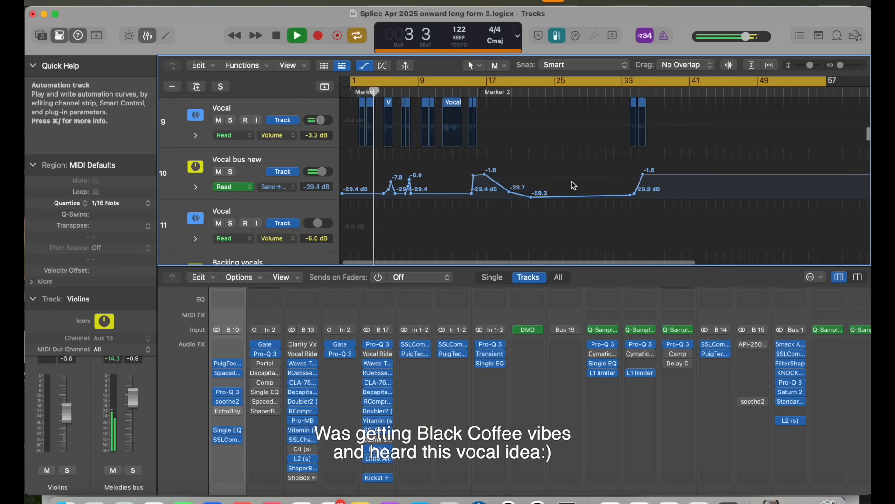
{"action": "scroll", "coordinate": [574, 186], "scroll_direction": "left", "scroll_amount": 2}
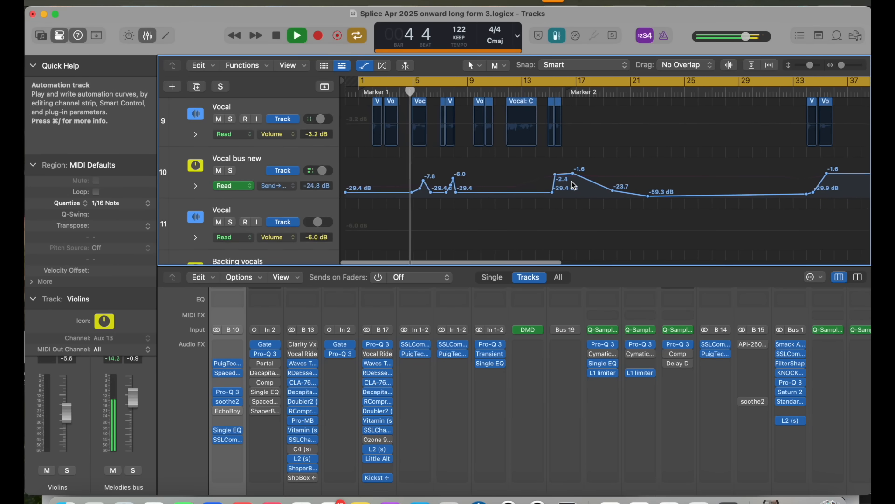
{"action": "scroll", "coordinate": [571, 182], "scroll_direction": "up", "scroll_amount": 3}
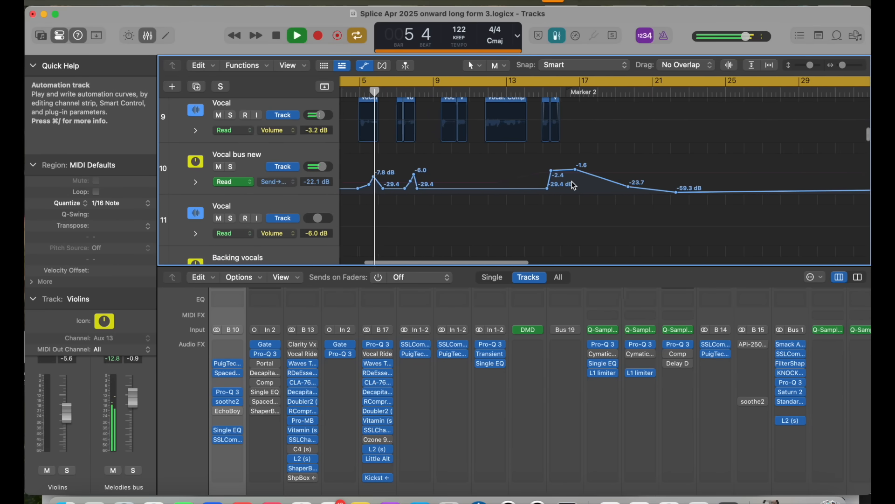
{"action": "scroll", "coordinate": [576, 178], "scroll_direction": "left", "scroll_amount": 4}
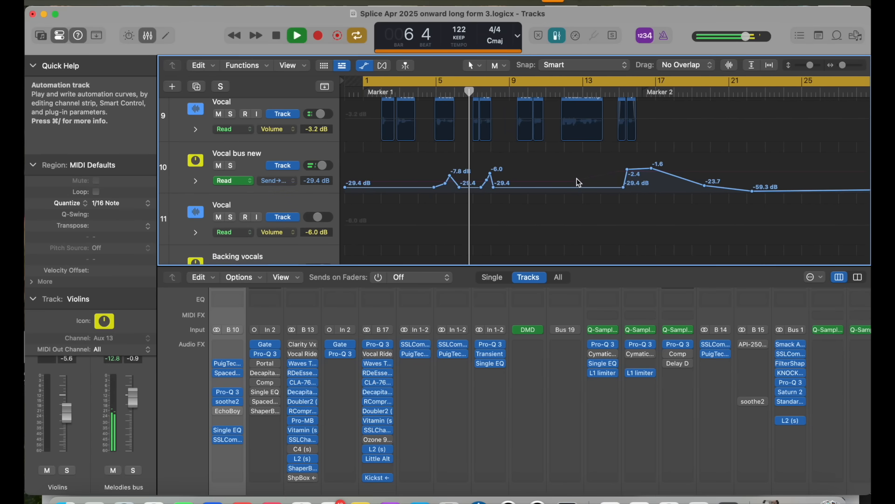
{"action": "scroll", "coordinate": [576, 178], "scroll_direction": "up", "scroll_amount": 3}
{"action": "scroll", "coordinate": [577, 178], "scroll_direction": "left", "scroll_amount": 3}
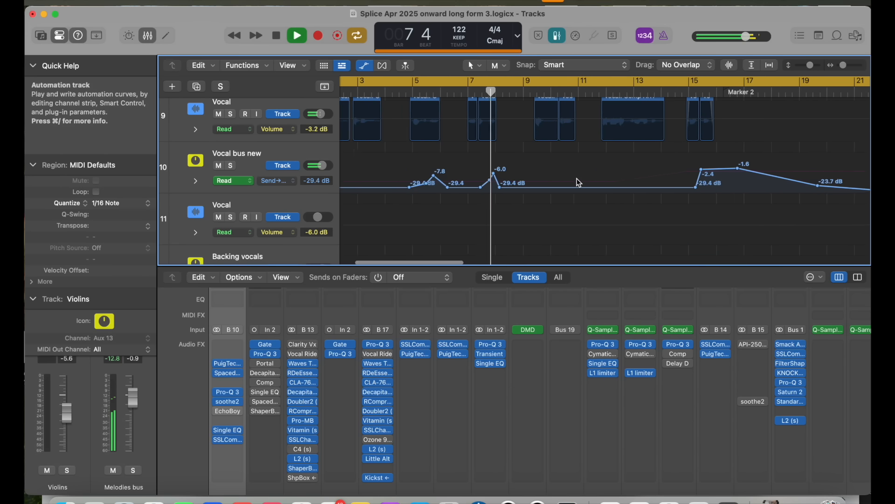
Step: Hide the track automation and look over the arrangement from the drum tracks down to the Melodies bus
{"action": "key", "text": "a"}
{"action": "scroll", "coordinate": [576, 178], "scroll_direction": "down", "scroll_amount": 5}
{"action": "scroll", "coordinate": [578, 183], "scroll_direction": "down", "scroll_amount": 10}
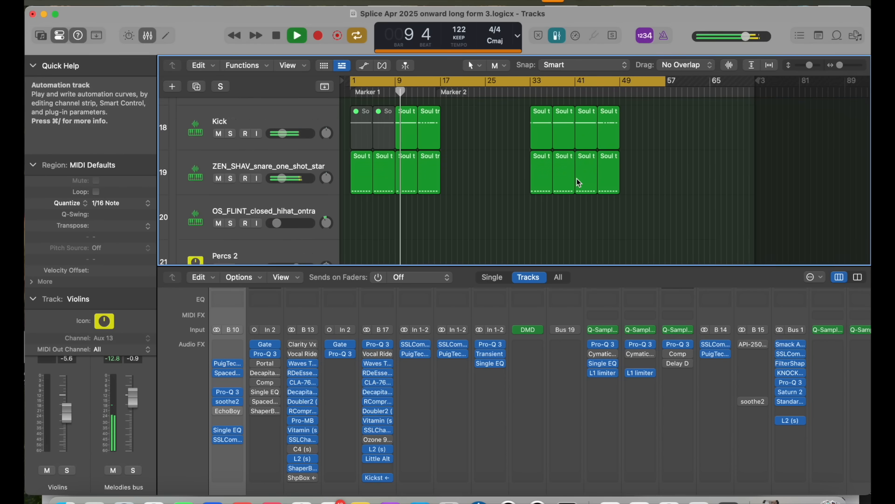
{"action": "scroll", "coordinate": [578, 182], "scroll_direction": "down", "scroll_amount": 6}
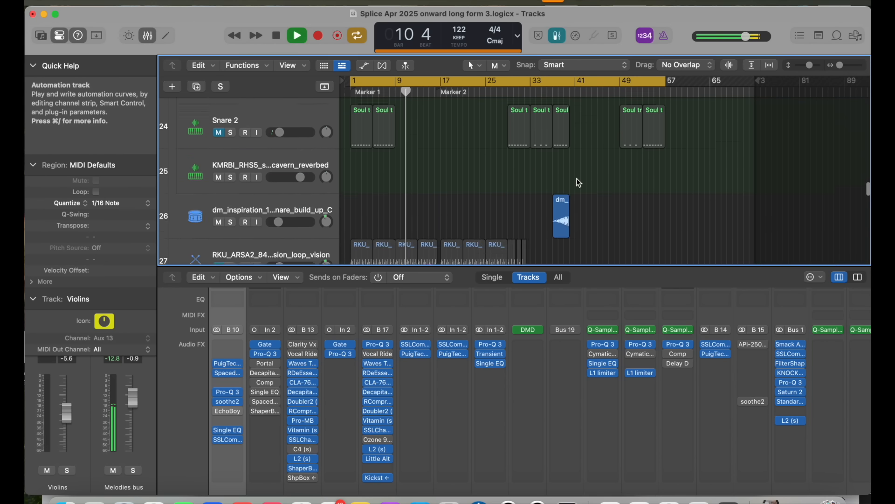
{"action": "scroll", "coordinate": [578, 183], "scroll_direction": "down", "scroll_amount": 4}
{"action": "scroll", "coordinate": [578, 183], "scroll_direction": "down", "scroll_amount": 14}
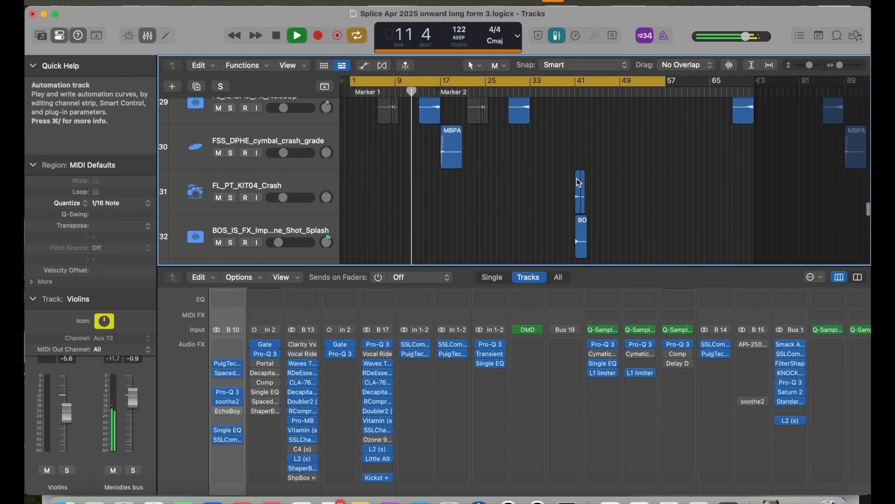
{"action": "scroll", "coordinate": [576, 178], "scroll_direction": "up", "scroll_amount": 5}
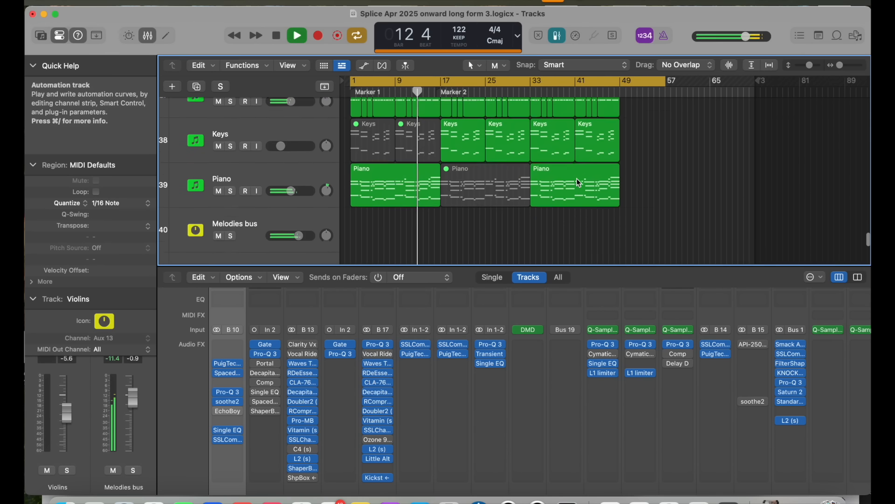
{"action": "scroll", "coordinate": [576, 178], "scroll_direction": "up", "scroll_amount": 3}
{"action": "scroll", "coordinate": [576, 178], "scroll_direction": "left", "scroll_amount": 3}
{"action": "scroll", "coordinate": [577, 178], "scroll_direction": "up", "scroll_amount": 1}
{"action": "scroll", "coordinate": [576, 178], "scroll_direction": "left", "scroll_amount": 1}
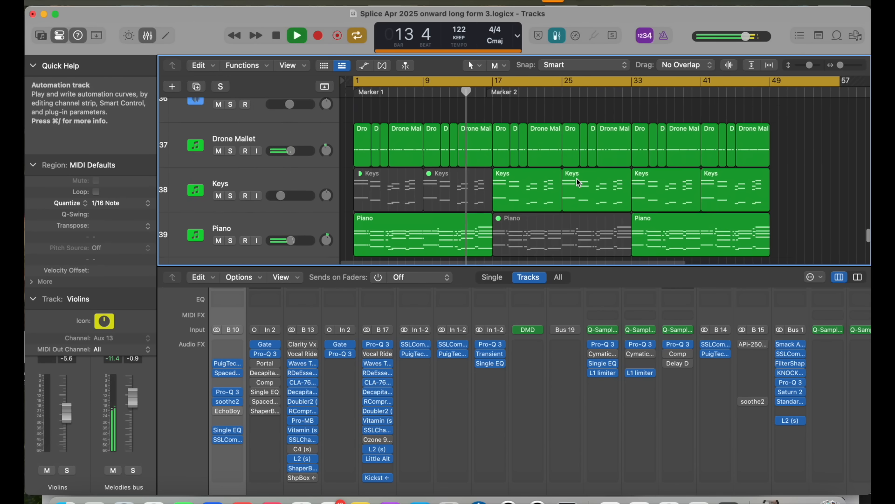
Step: Examine the FX, crash, Keys and Piano regions around the breakdown at Marker 2 during playback
{"action": "scroll", "coordinate": [576, 178], "scroll_direction": "up", "scroll_amount": 9}
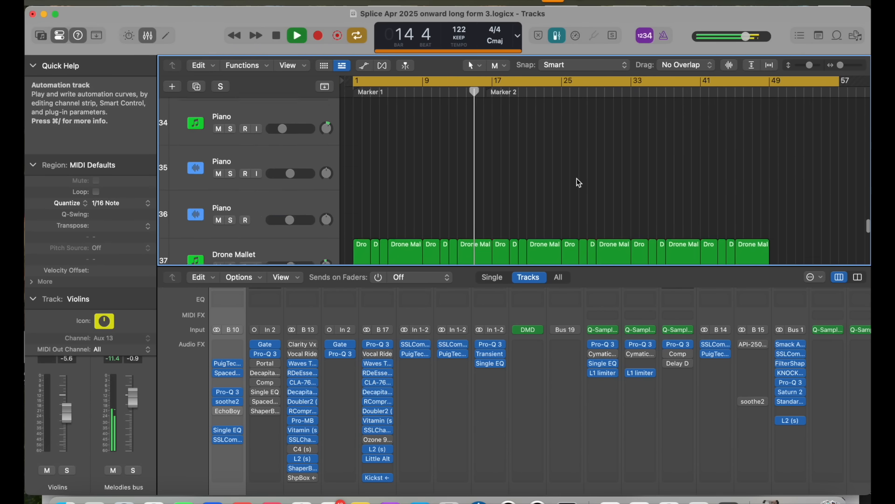
{"action": "scroll", "coordinate": [579, 183], "scroll_direction": "up", "scroll_amount": 3}
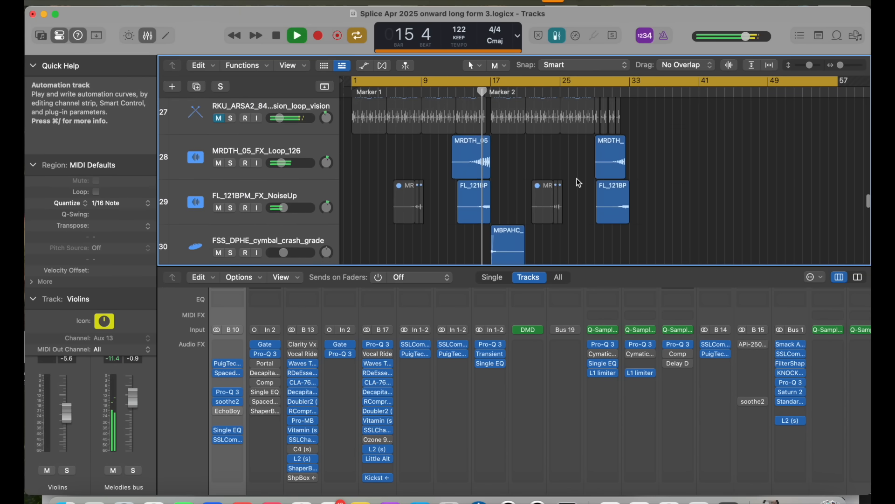
{"action": "scroll", "coordinate": [579, 182], "scroll_direction": "up", "scroll_amount": 5}
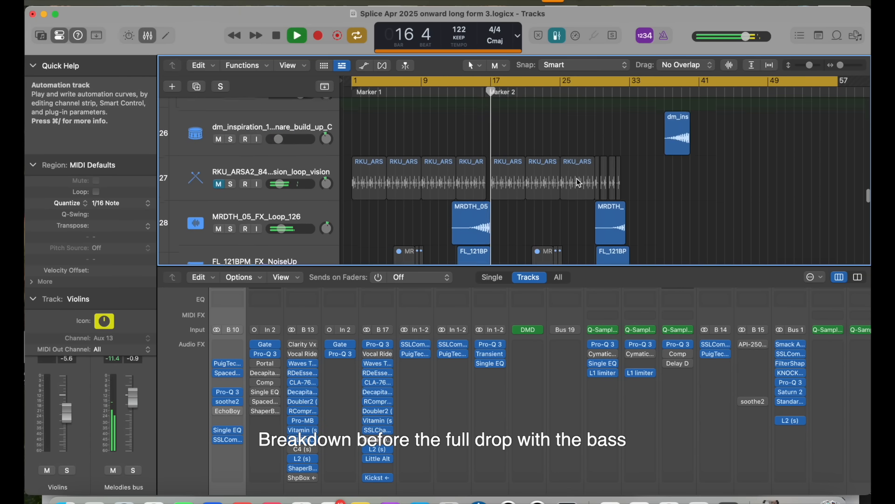
{"action": "scroll", "coordinate": [578, 183], "scroll_direction": "up", "scroll_amount": 1}
{"action": "scroll", "coordinate": [579, 182], "scroll_direction": "down", "scroll_amount": 12}
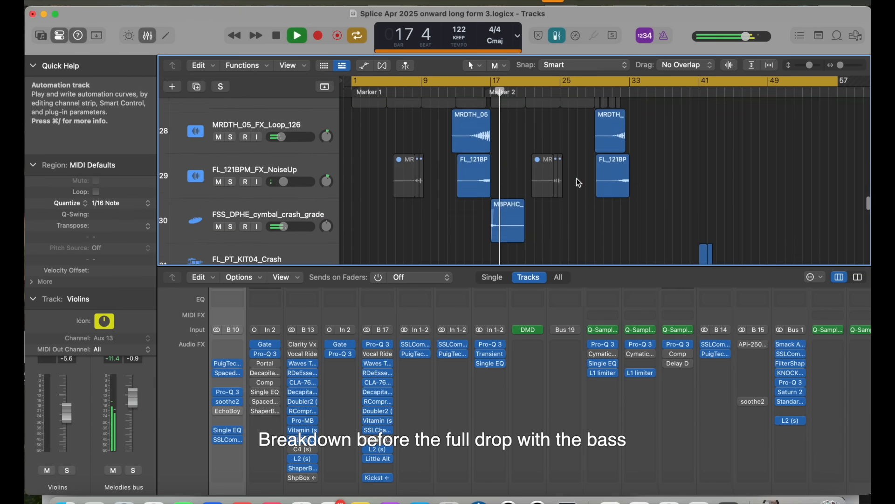
{"action": "scroll", "coordinate": [579, 182], "scroll_direction": "down", "scroll_amount": 3}
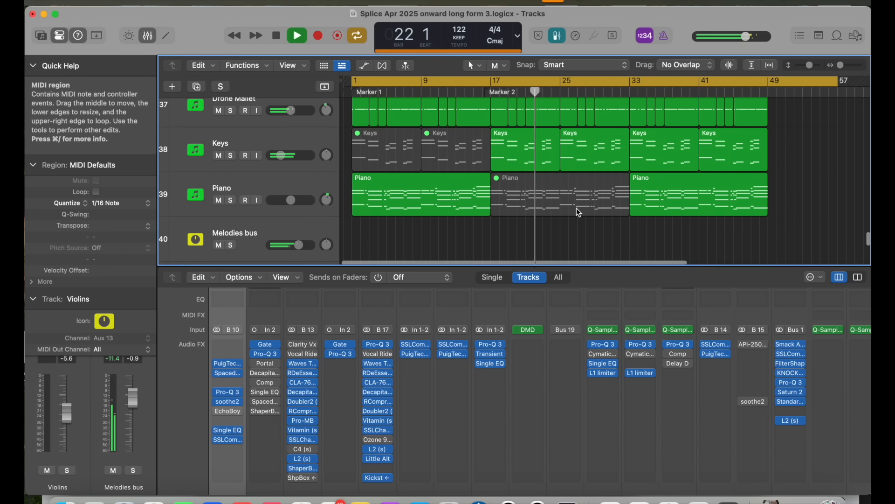
{"action": "key", "text": "super+Left"}
{"action": "scroll", "coordinate": [576, 208], "scroll_direction": "up", "scroll_amount": 1}
{"action": "scroll", "coordinate": [576, 208], "scroll_direction": "up", "scroll_amount": 1}
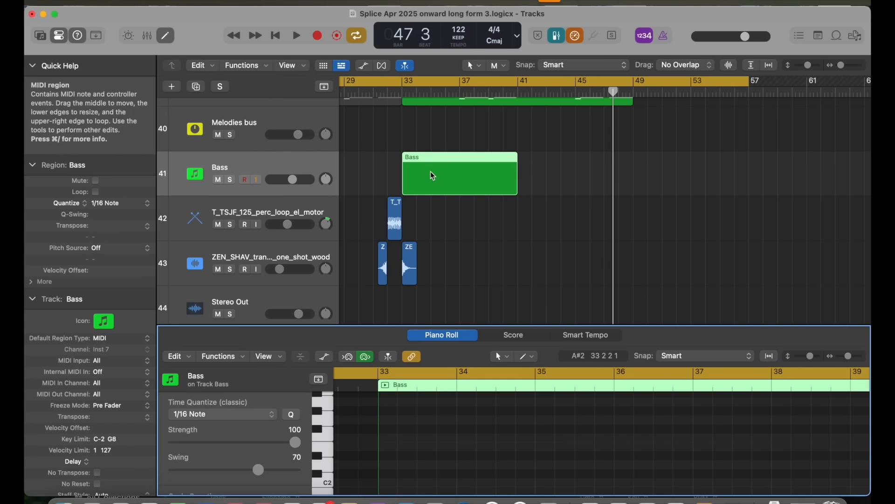
Step: Show the mixer with the Bass track's Serum channel strip and its effects chain
{"action": "key", "text": "x"}
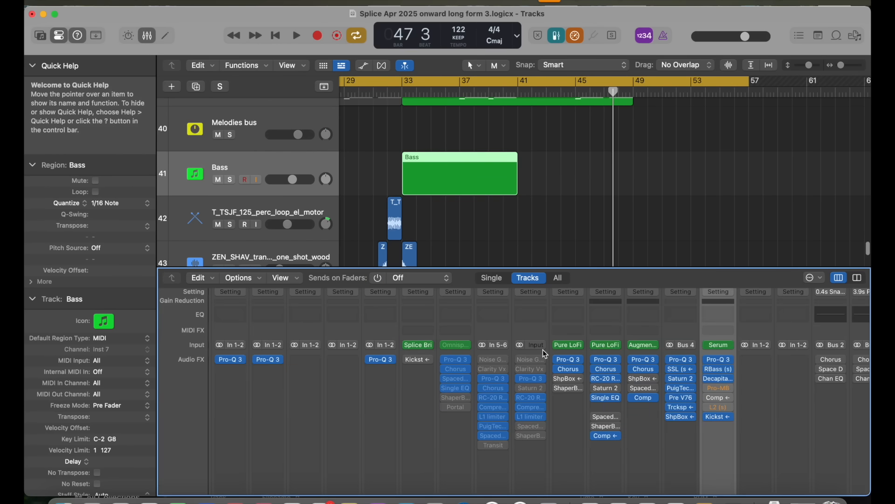
{"action": "left_click", "coordinate": [324, 37]}
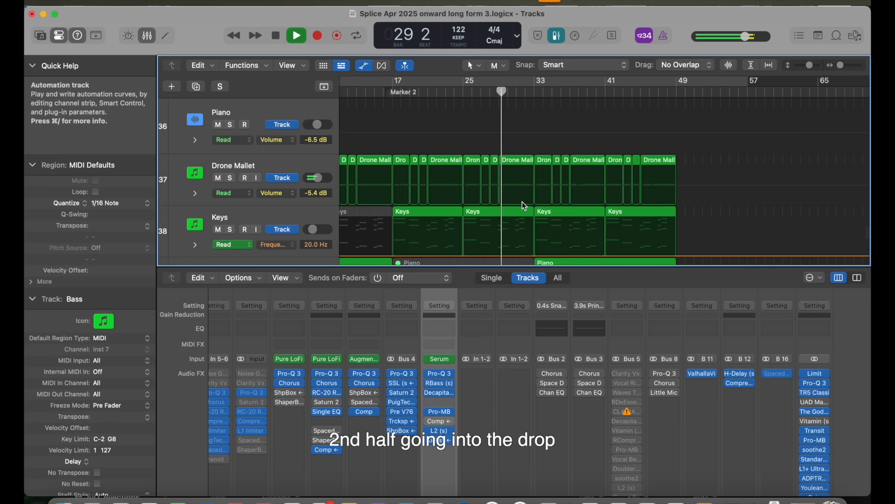
Step: Open the Piano region starting at bar 33 to show its notes in the Piano Roll
{"action": "scroll", "coordinate": [522, 202], "scroll_direction": "down", "scroll_amount": 2}
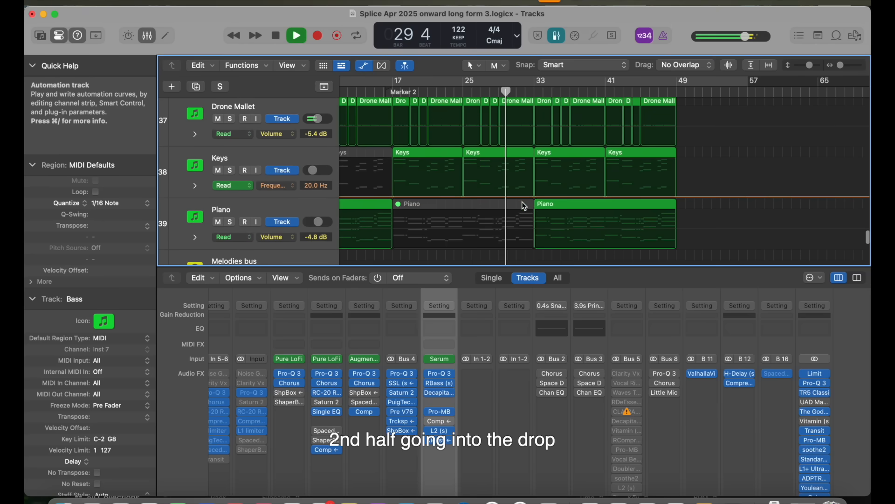
{"action": "double_click", "coordinate": [569, 206]}
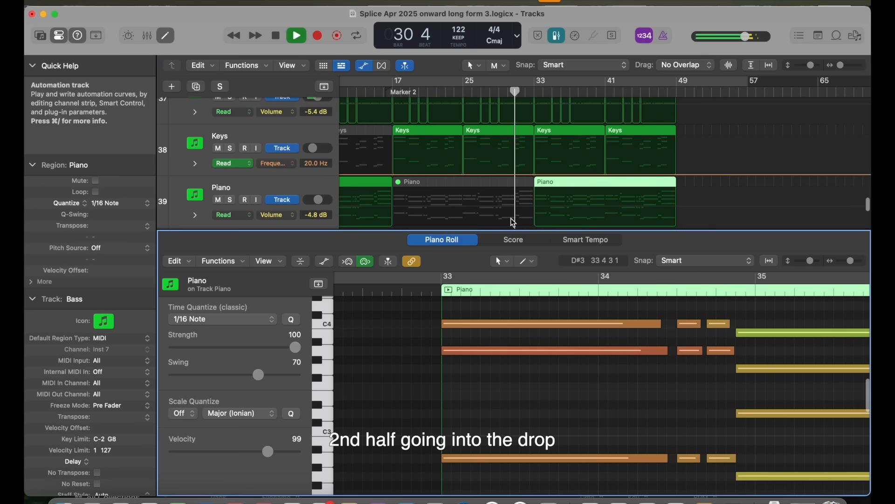
Step: Open the Bass region starting at bar 33 to show its notes in the Piano Roll
{"action": "scroll", "coordinate": [506, 201], "scroll_direction": "down", "scroll_amount": 2}
{"action": "scroll", "coordinate": [506, 202], "scroll_direction": "down", "scroll_amount": 5}
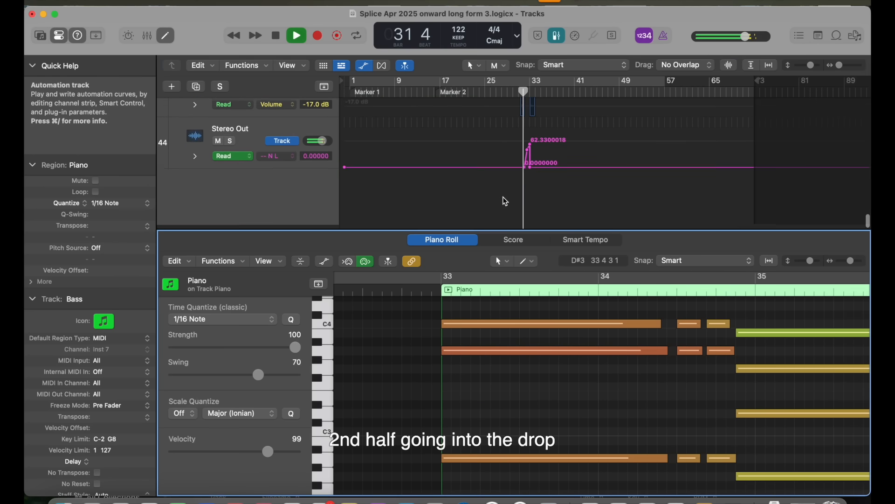
{"action": "scroll", "coordinate": [506, 201], "scroll_direction": "up", "scroll_amount": 3}
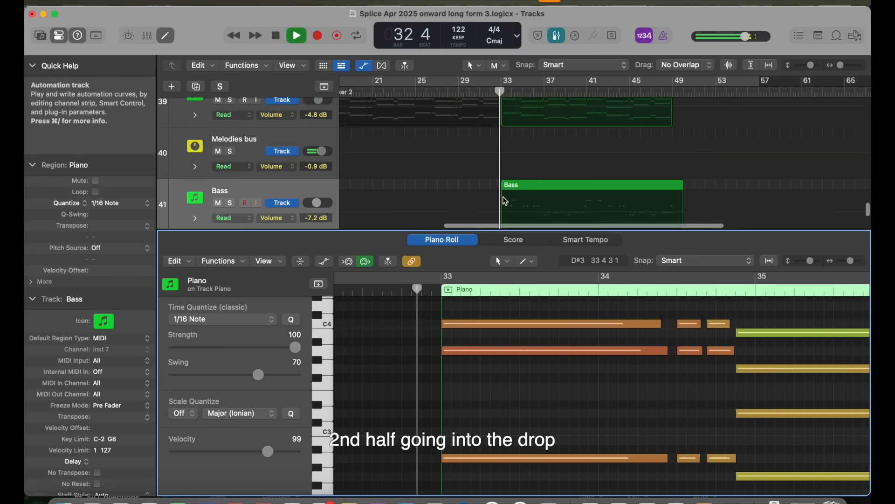
{"action": "left_click", "coordinate": [535, 195]}
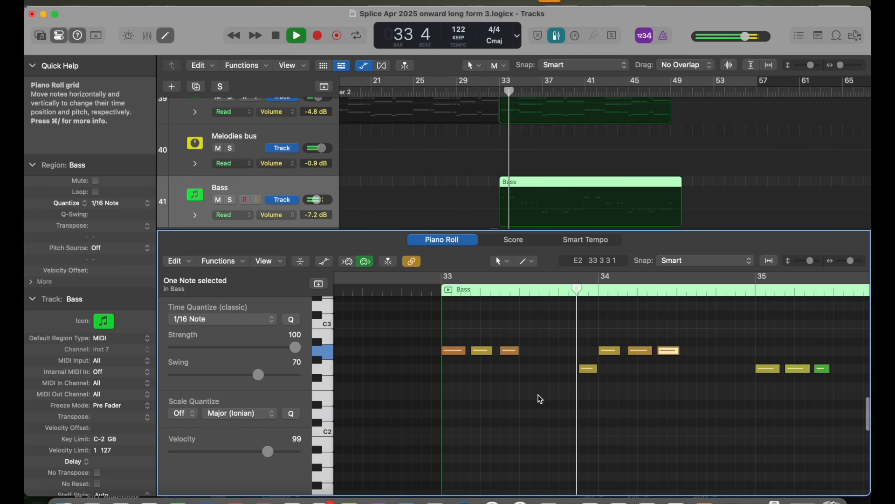
Step: Examine the Bass region's note pattern in the Piano Roll from bar 33 through bar 47 during playback
{"action": "scroll", "coordinate": [542, 407], "scroll_direction": "down", "scroll_amount": 2}
{"action": "scroll", "coordinate": [541, 405], "scroll_direction": "right", "scroll_amount": 6}
{"action": "scroll", "coordinate": [541, 405], "scroll_direction": "left", "scroll_amount": 5}
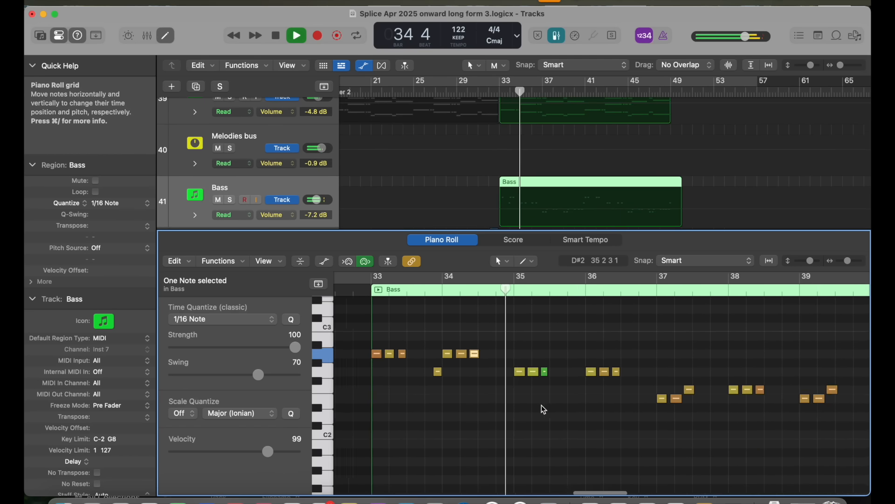
{"action": "scroll", "coordinate": [541, 405], "scroll_direction": "right", "scroll_amount": 1}
{"action": "scroll", "coordinate": [542, 404], "scroll_direction": "up", "scroll_amount": 1}
{"action": "scroll", "coordinate": [541, 405], "scroll_direction": "right", "scroll_amount": 2}
{"action": "scroll", "coordinate": [541, 405], "scroll_direction": "up", "scroll_amount": 1}
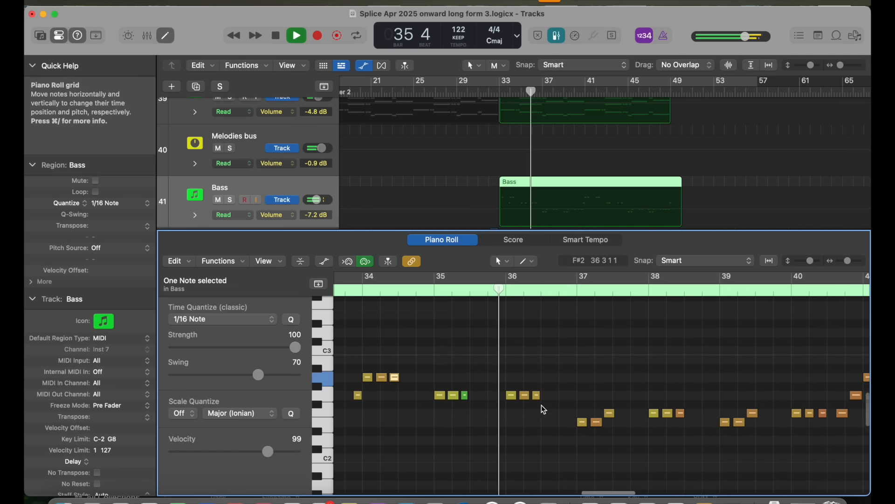
{"action": "scroll", "coordinate": [606, 436], "scroll_direction": "down", "scroll_amount": 4}
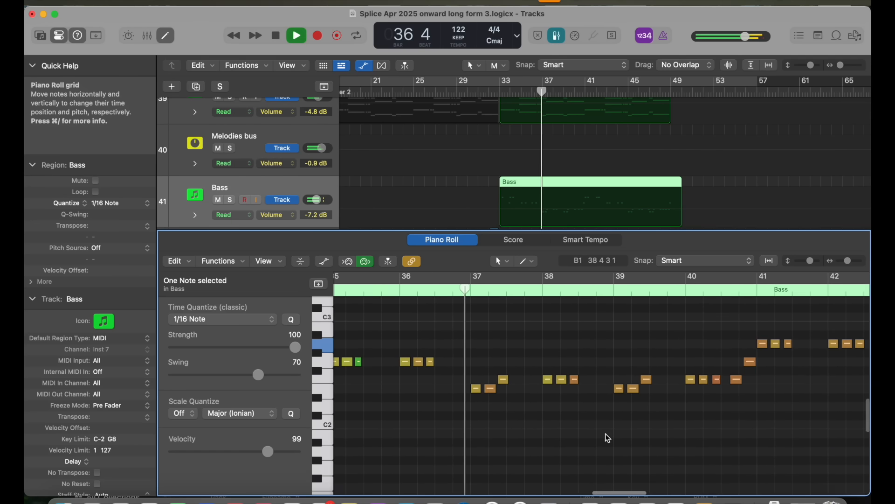
{"action": "scroll", "coordinate": [605, 432], "scroll_direction": "up", "scroll_amount": 5}
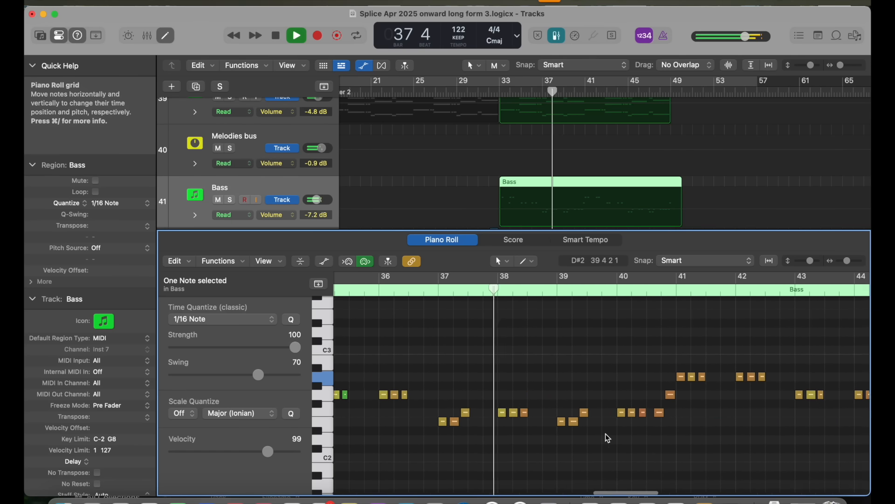
{"action": "scroll", "coordinate": [606, 432], "scroll_direction": "down", "scroll_amount": 3}
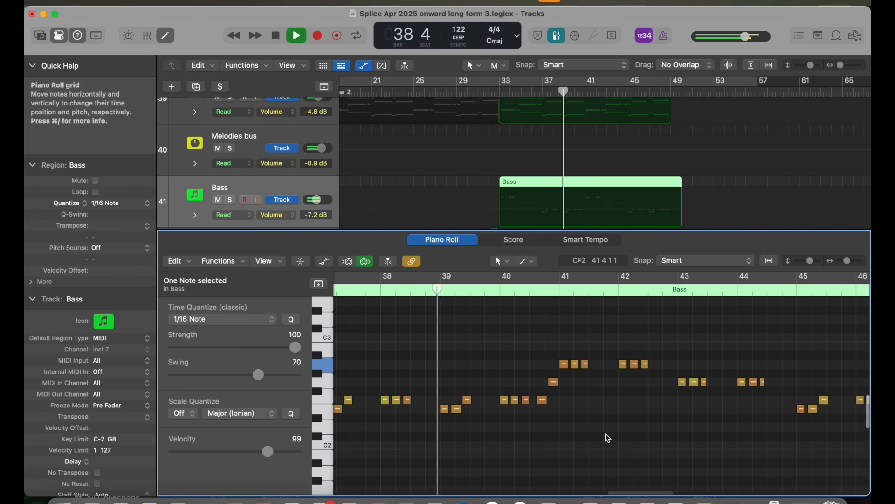
{"action": "scroll", "coordinate": [605, 433], "scroll_direction": "right", "scroll_amount": 1}
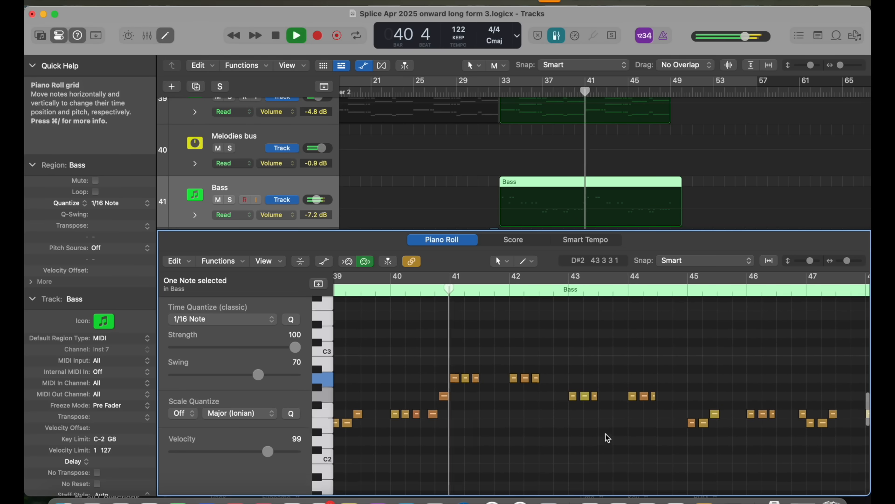
{"action": "scroll", "coordinate": [603, 419], "scroll_direction": "up", "scroll_amount": 4}
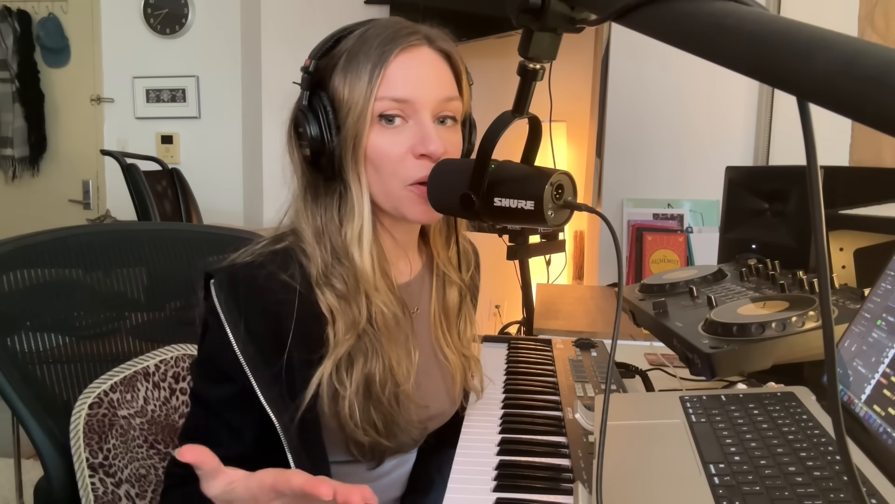